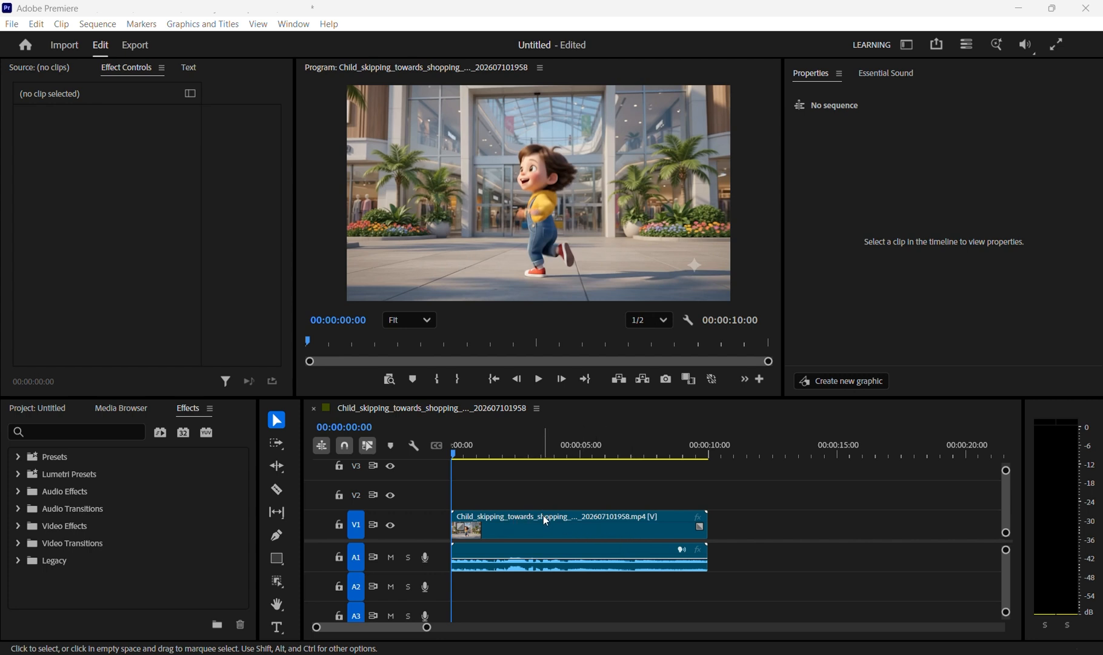
- Play the sequence through to its end and return the playhead to 00:00:00:00
{"action": "left_click", "coordinate": [538, 378]}
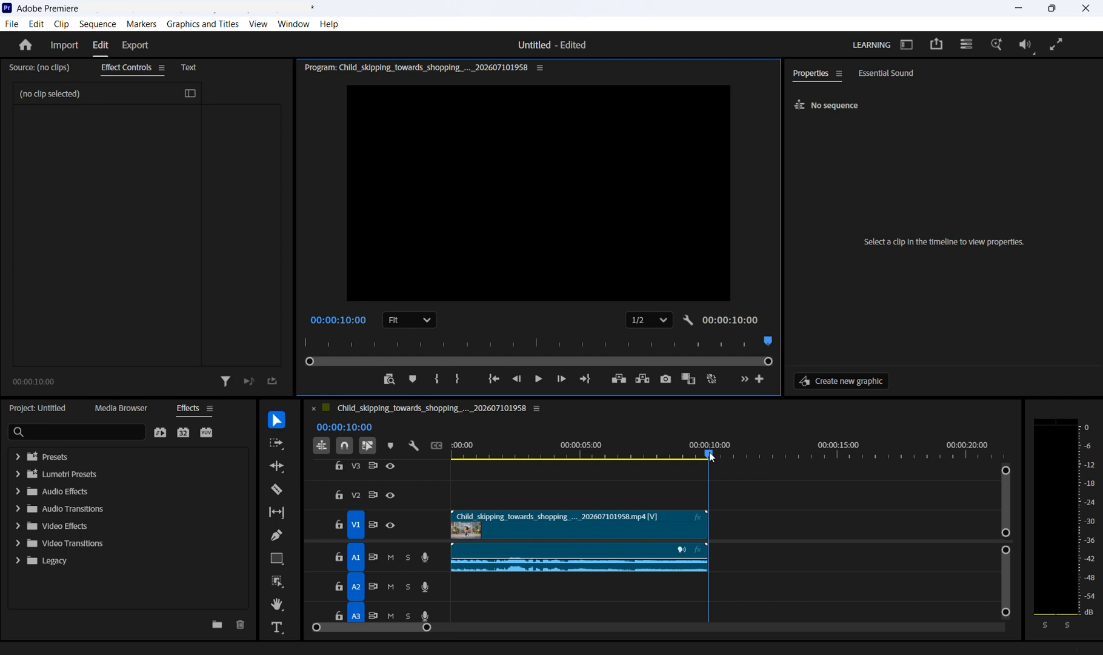
{"action": "left_click_drag", "start_coordinate": [711, 454], "coordinate": [449, 441]}
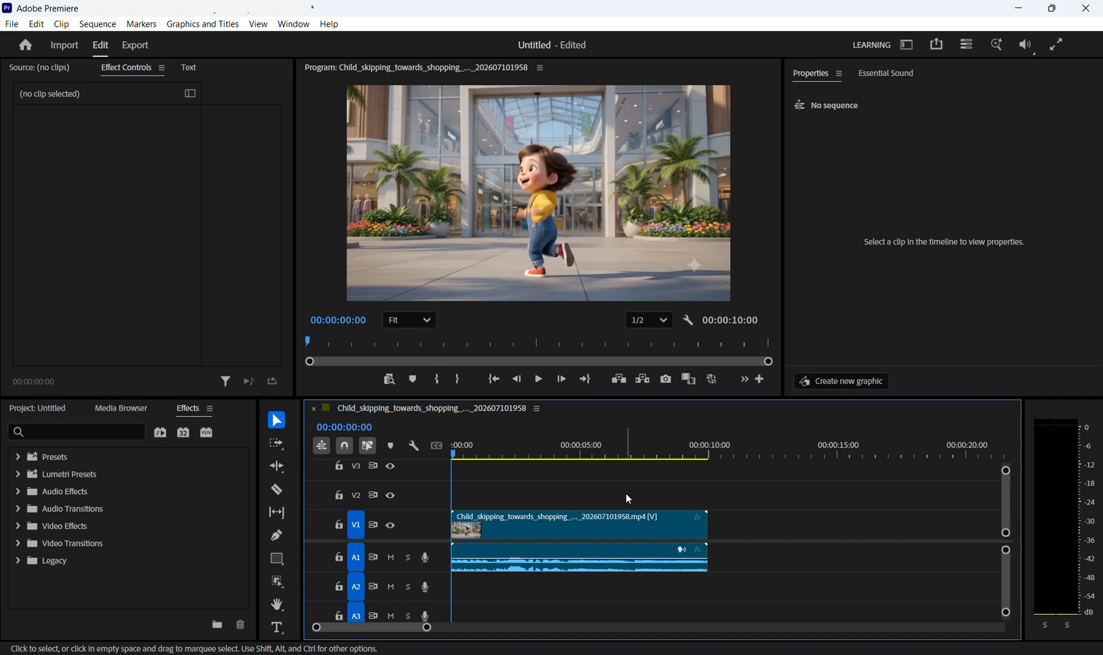
- Transcribe the child-skipping clip and create captions from the transcript with the Subtitle Default preset
{"action": "left_click", "coordinate": [549, 533]}
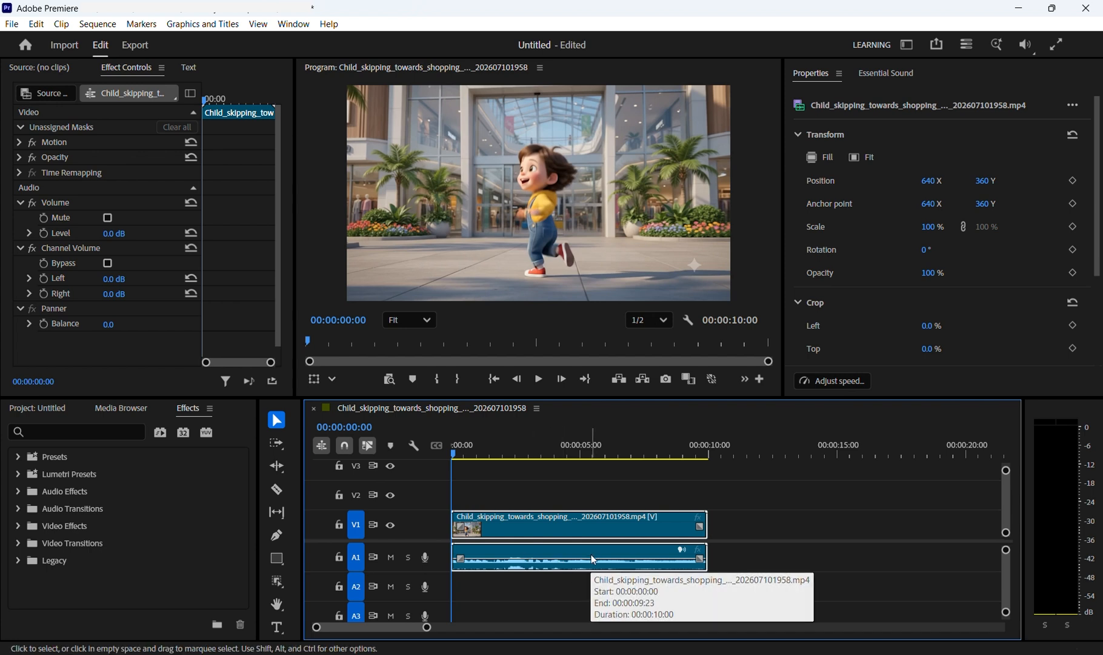
{"action": "left_click", "coordinate": [189, 68]}
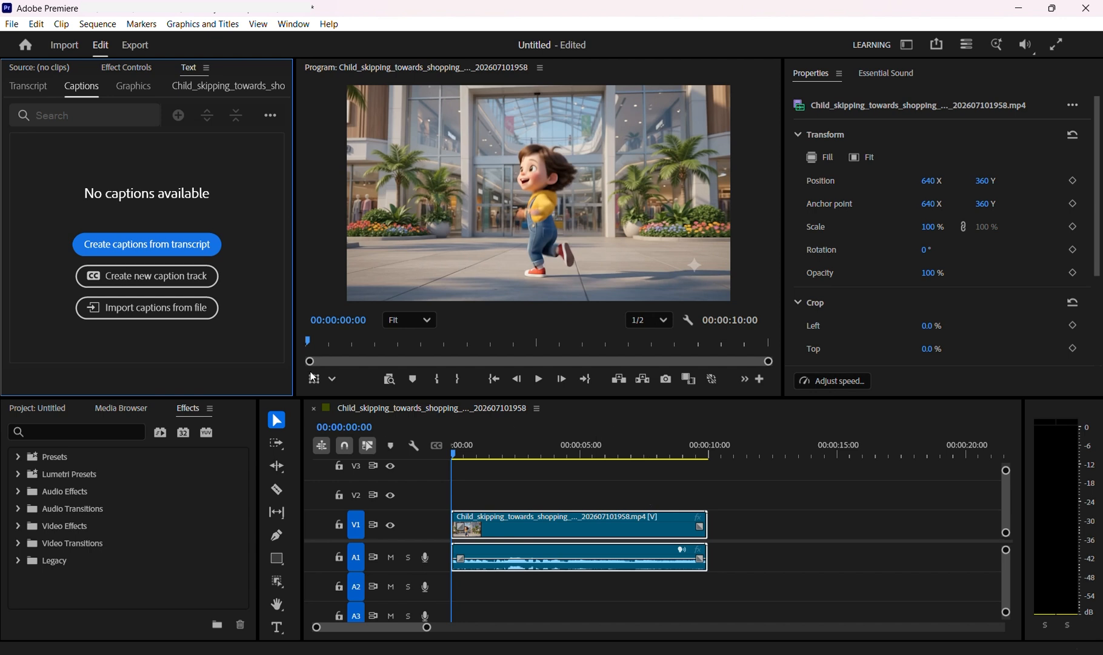
{"action": "left_click", "coordinate": [132, 245]}
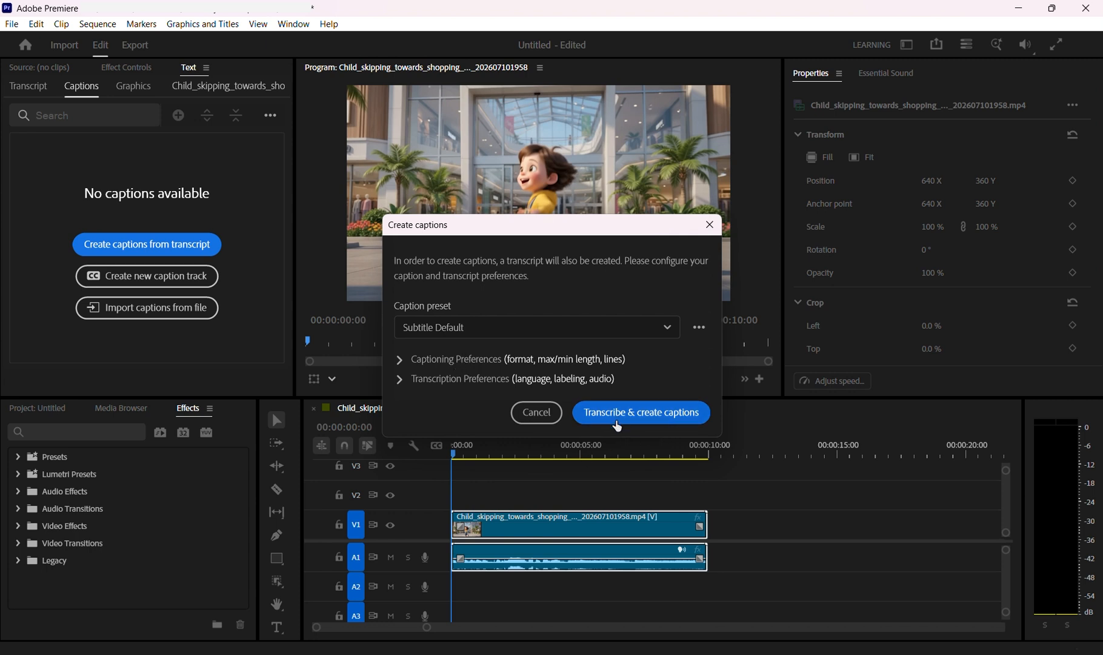
{"action": "left_click", "coordinate": [659, 419]}
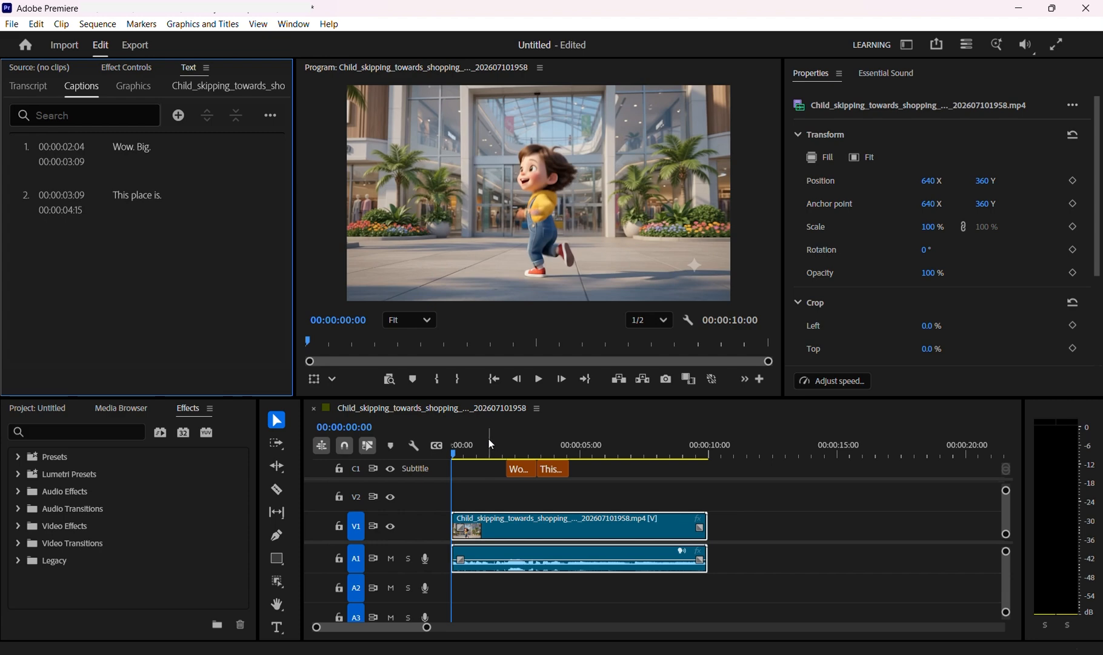
- Play the captioned sequence and check the text and timing of the captions against the speech, especially the first caption
{"action": "key", "text": "space"}
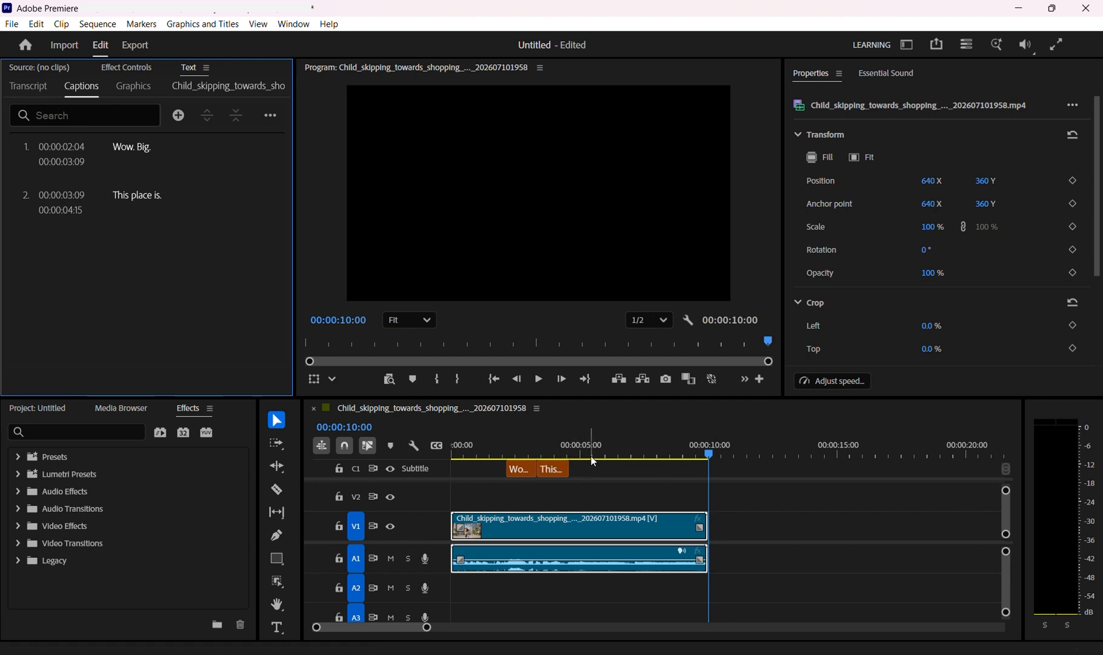
{"action": "left_click", "coordinate": [522, 447]}
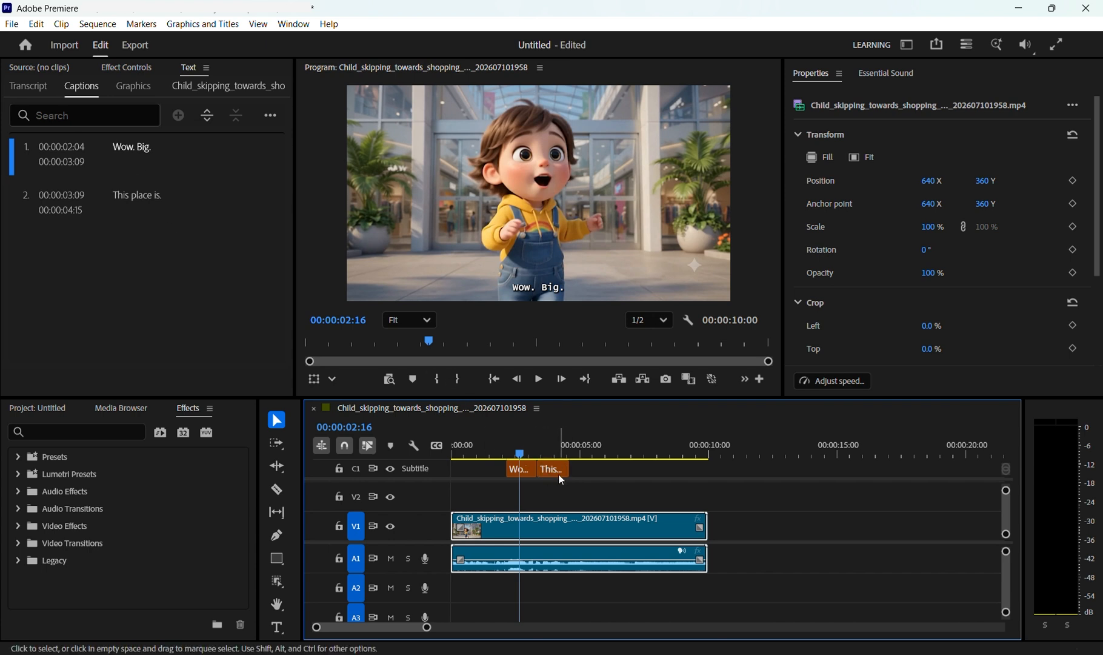
{"action": "left_click", "coordinate": [651, 453]}
{"action": "left_click_drag", "start_coordinate": [653, 453], "coordinate": [646, 452]}
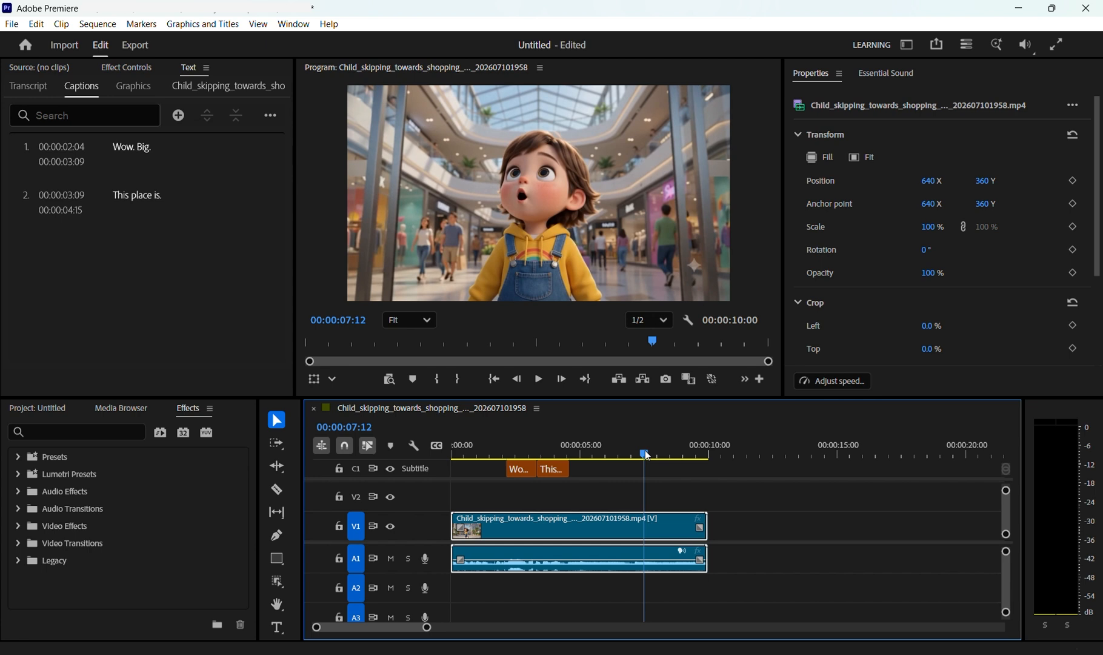
{"action": "left_click", "coordinate": [513, 447]}
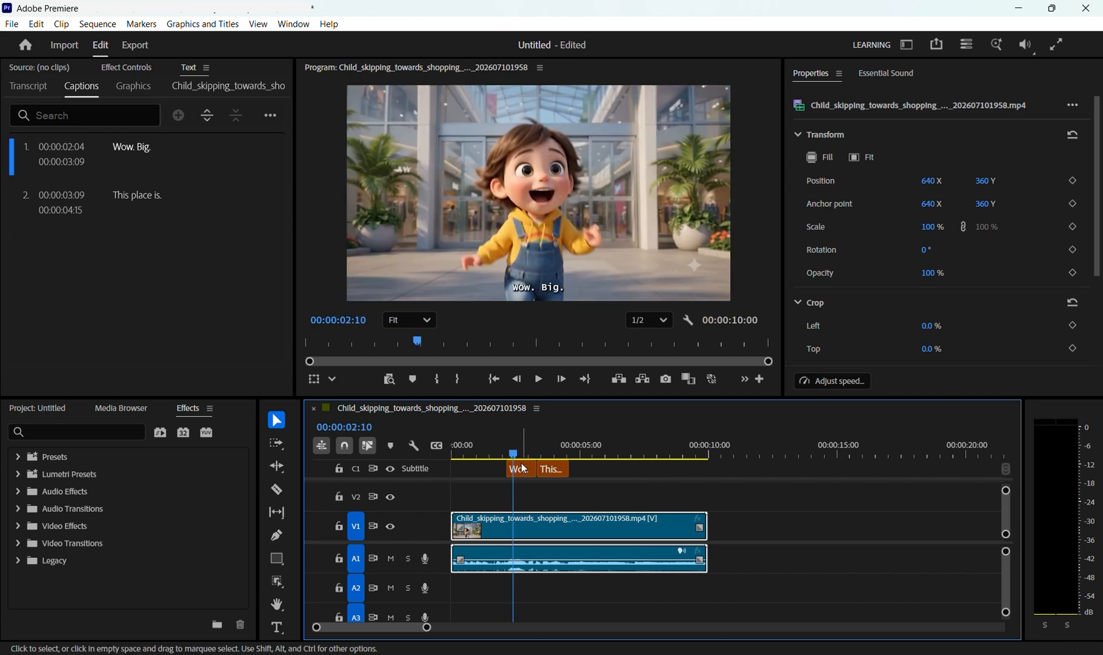
{"action": "left_click_drag", "start_coordinate": [516, 458], "coordinate": [510, 457]}
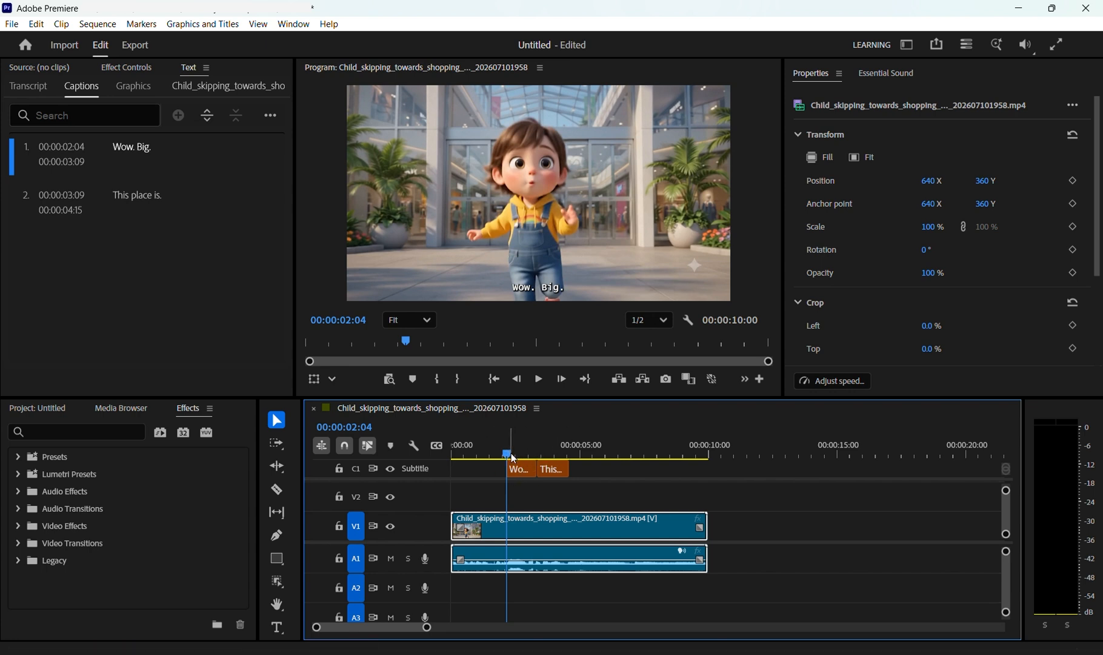
{"action": "key", "text": "space"}
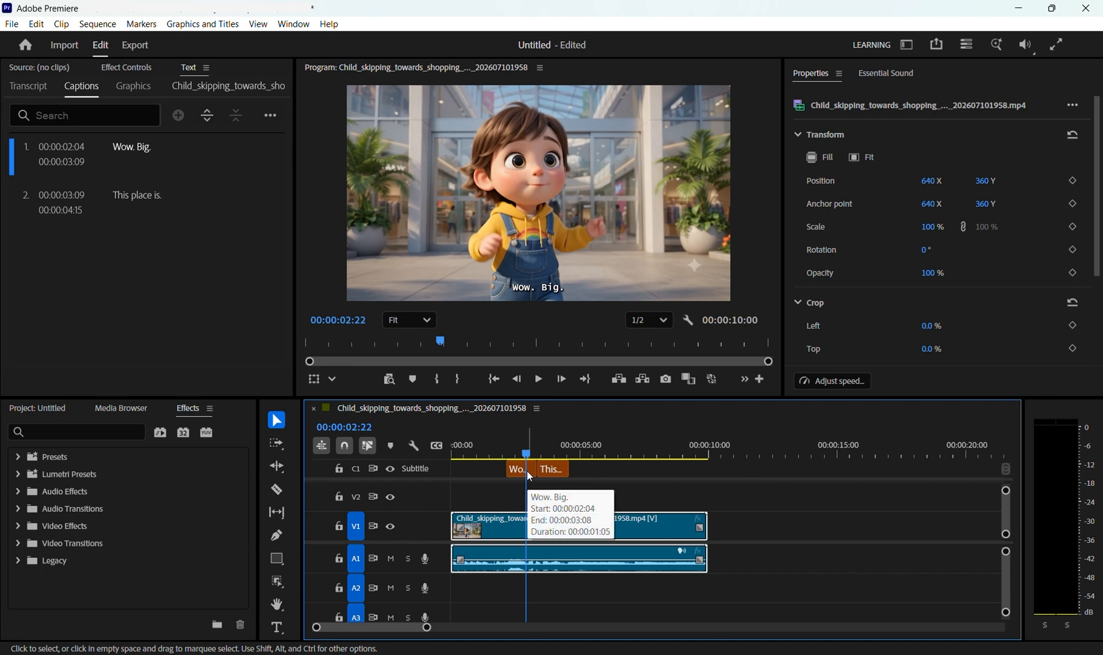
- Shorten the text of the first caption to "Wow", removing the second word and the punctuation
{"action": "left_click", "coordinate": [523, 472]}
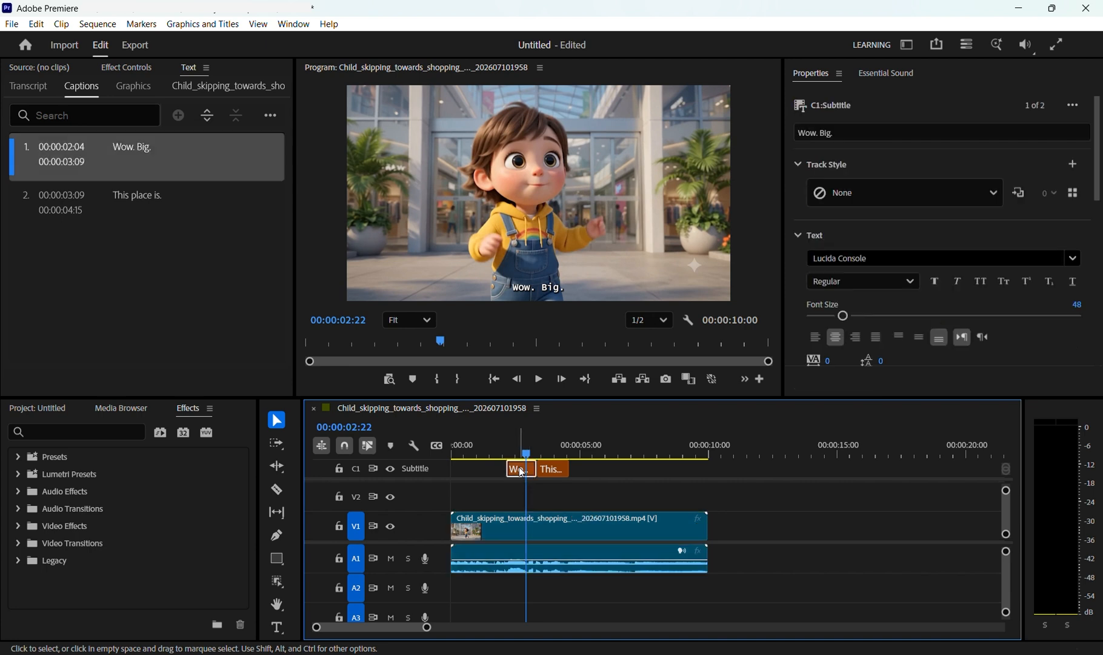
{"action": "double_click", "coordinate": [139, 153]}
{"action": "left_click", "coordinate": [146, 153]}
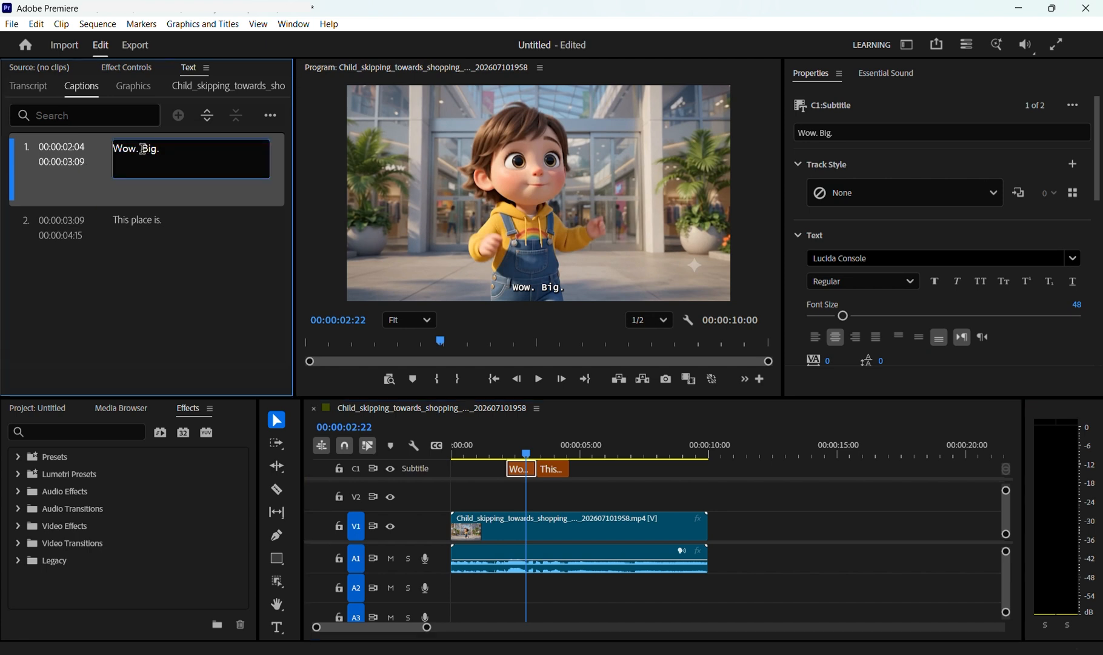
{"action": "left_click_drag", "start_coordinate": [141, 151], "coordinate": [184, 153]}
{"action": "key", "text": "BackSpace"}
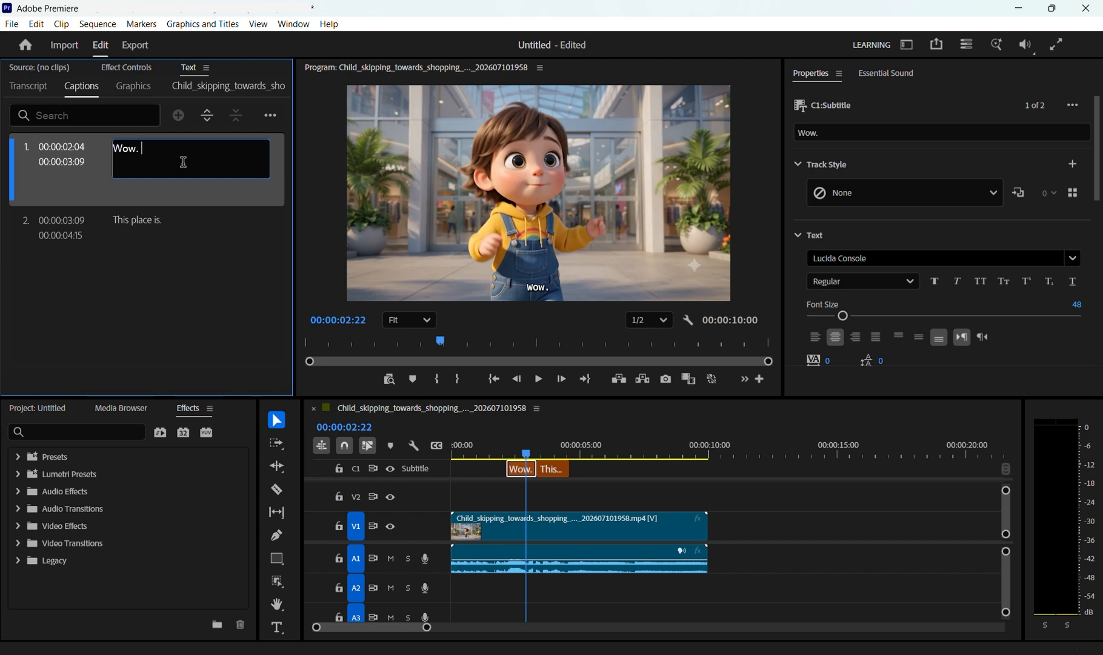
{"action": "key", "text": "BackSpace"}
{"action": "key", "text": "BackSpace"}
{"action": "left_click", "coordinate": [217, 249]}
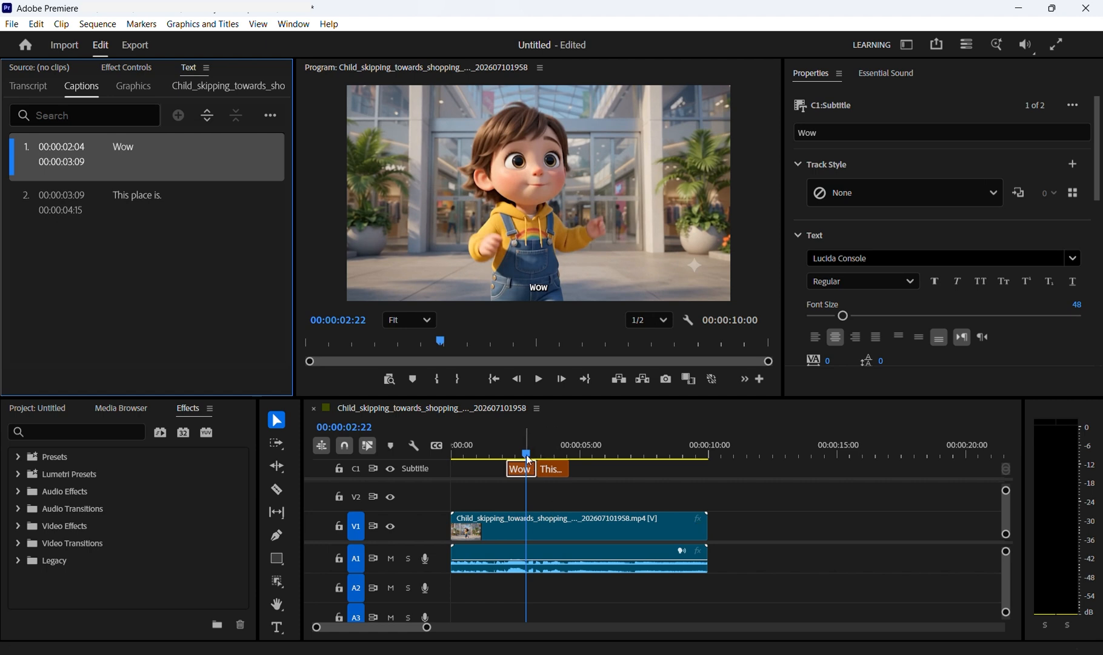
- Trim the end of the "Wow" caption to 00:00:02:23 and extend the second caption's start back to the same point
{"action": "left_click", "coordinate": [511, 446]}
{"action": "key", "text": "space"}
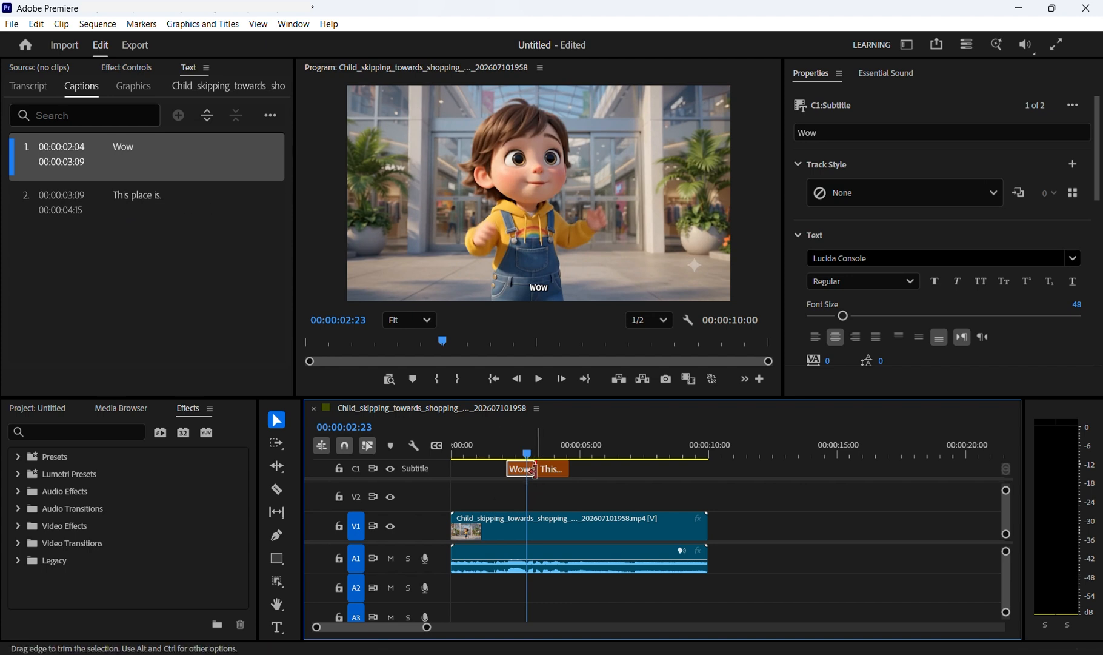
{"action": "left_click_drag", "start_coordinate": [533, 469], "coordinate": [527, 478]}
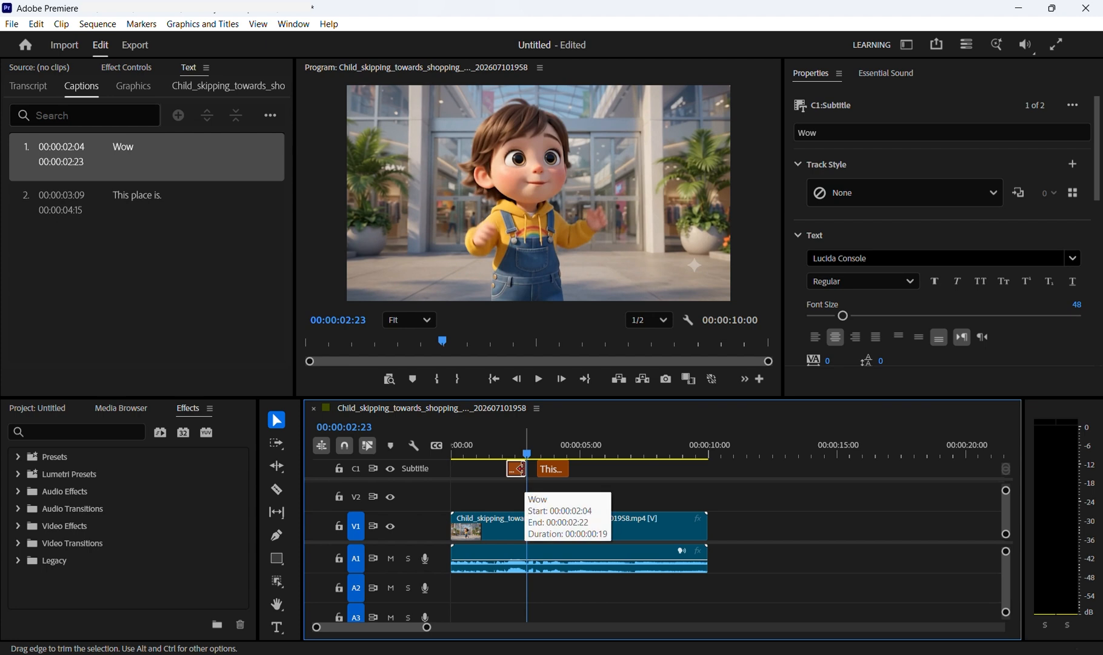
{"action": "left_click", "coordinate": [554, 472]}
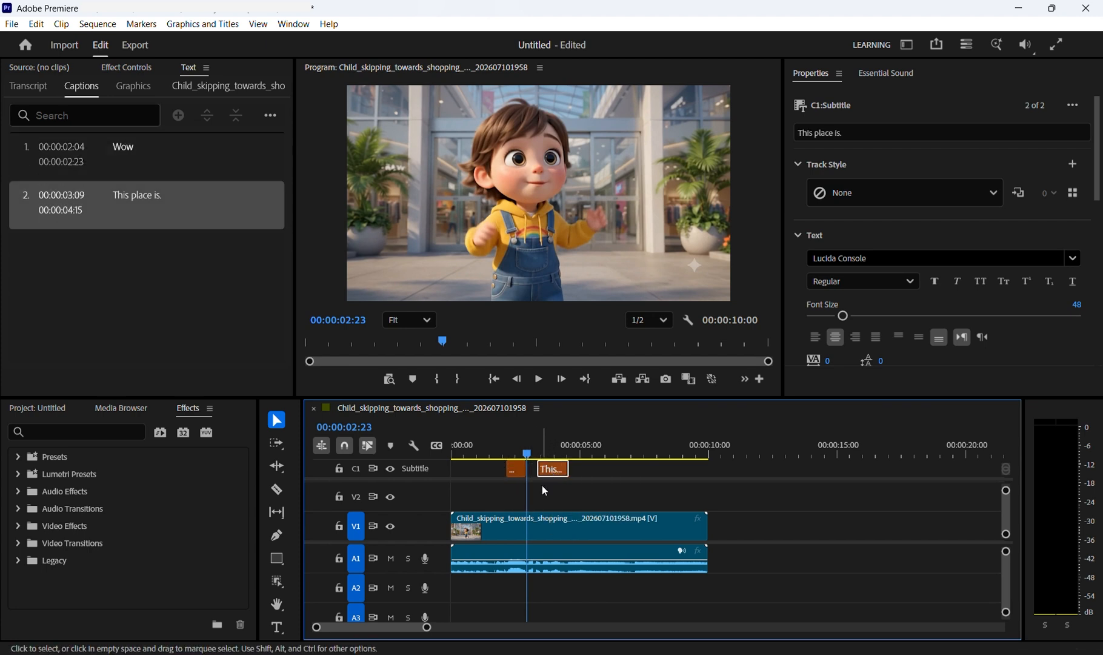
{"action": "left_click_drag", "start_coordinate": [538, 469], "coordinate": [526, 474]}
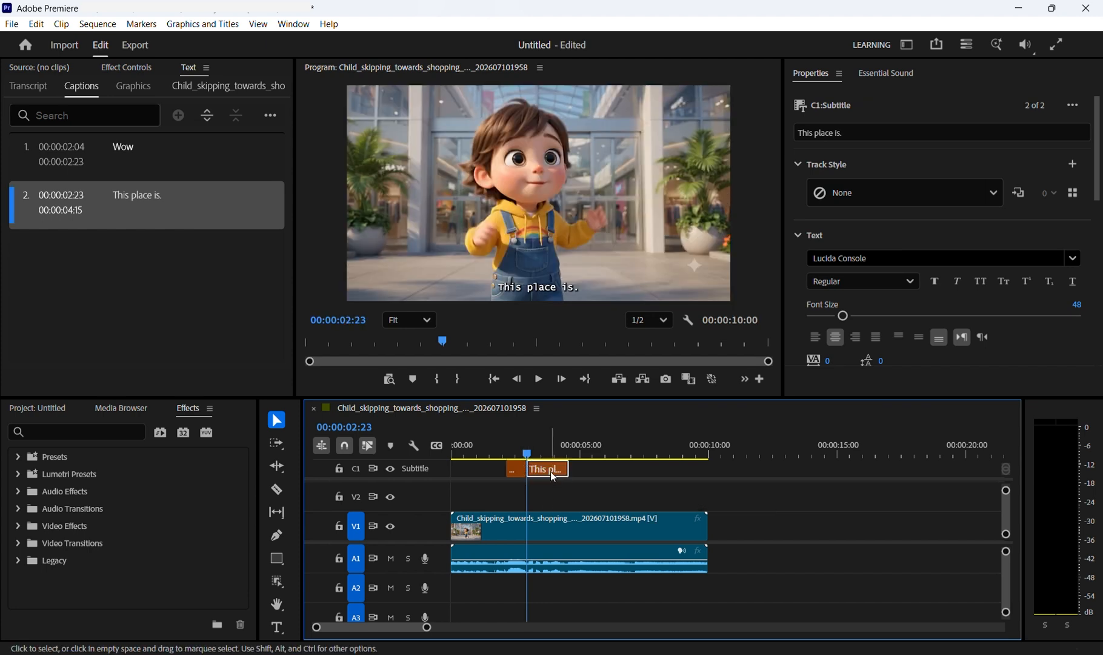
- Change the second caption's text to "Big this place is" without a final period
{"action": "double_click", "coordinate": [141, 199]}
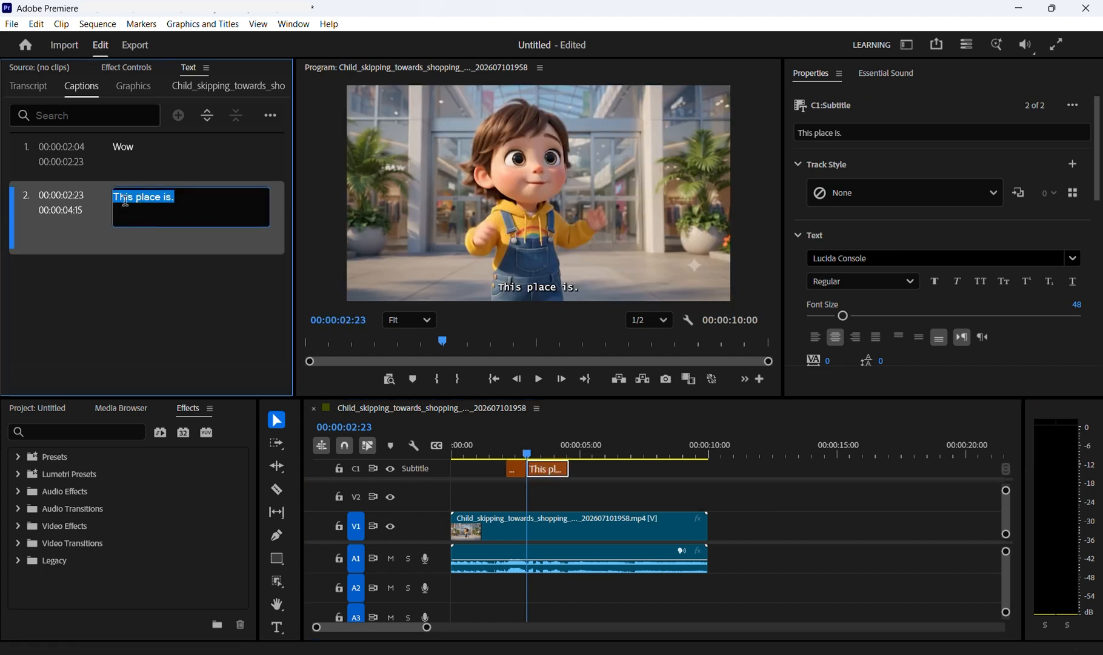
{"action": "left_click", "coordinate": [121, 199]}
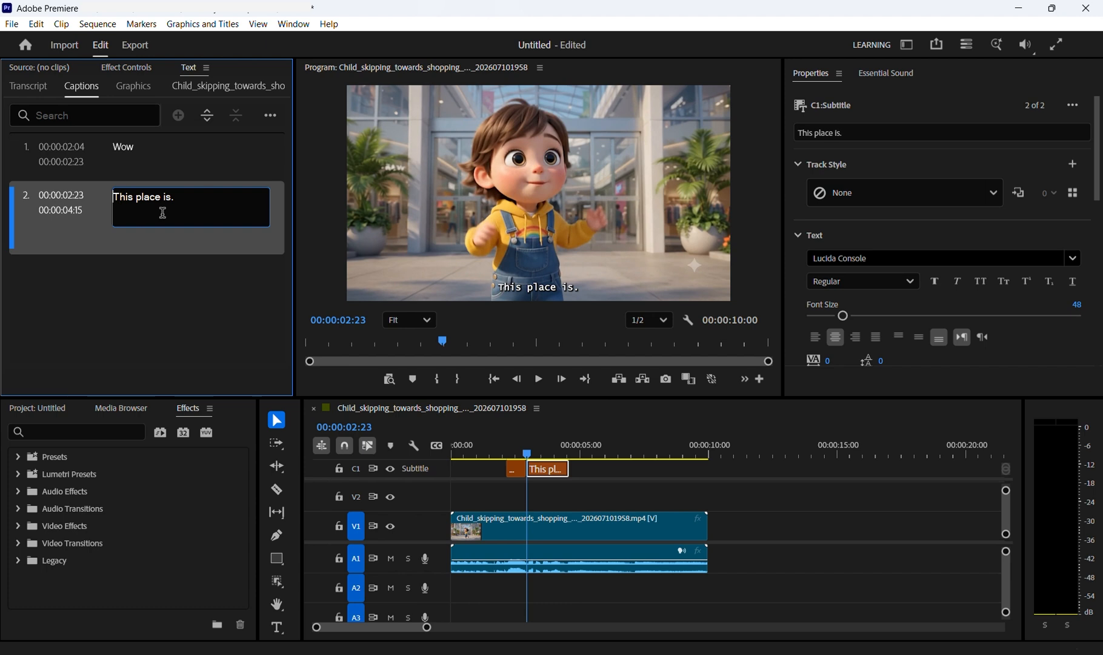
{"action": "type", "text": "Big."}
{"action": "key", "text": "Left"}
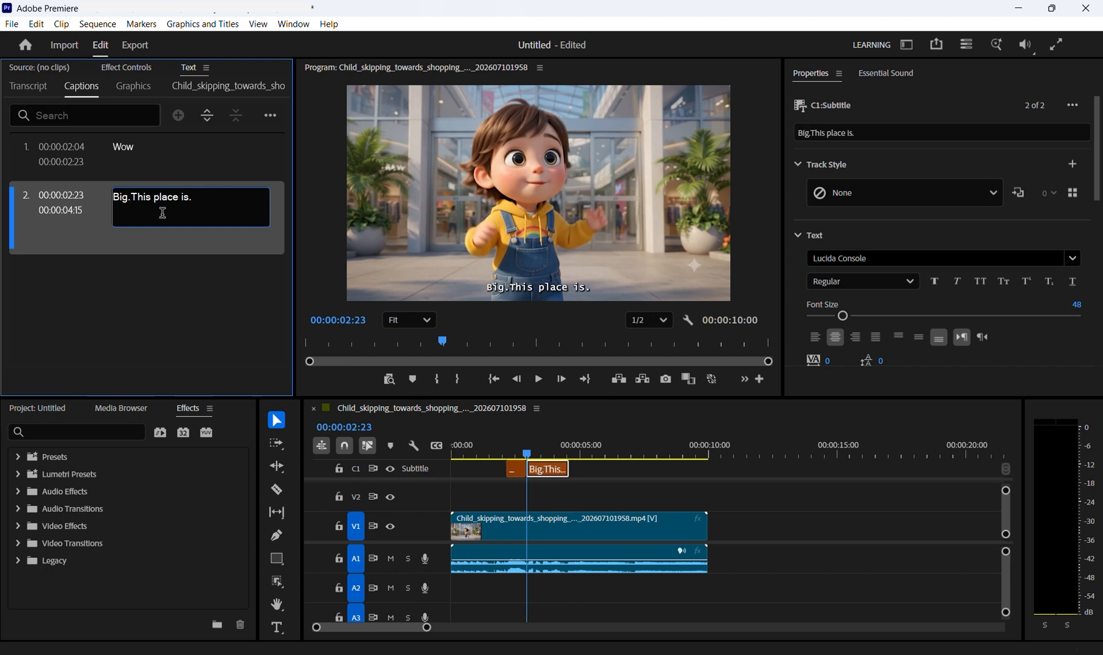
{"action": "key", "text": "BackSpace"}
{"action": "key", "text": "Delete"}
{"action": "type", "text": "t"}
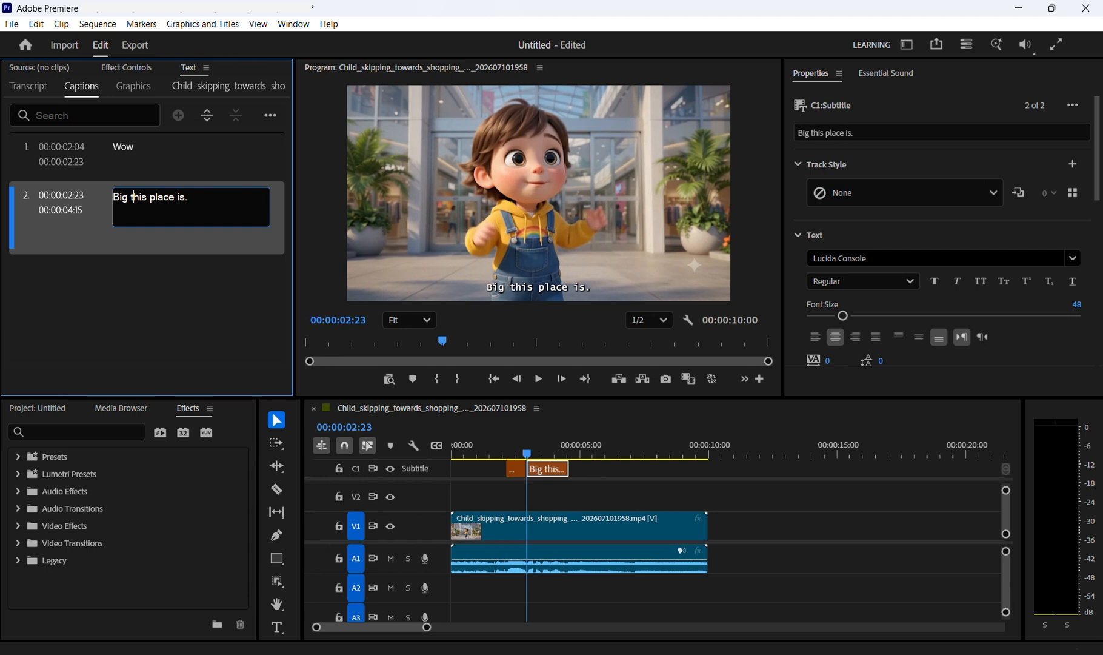
{"action": "left_click", "coordinate": [180, 269]}
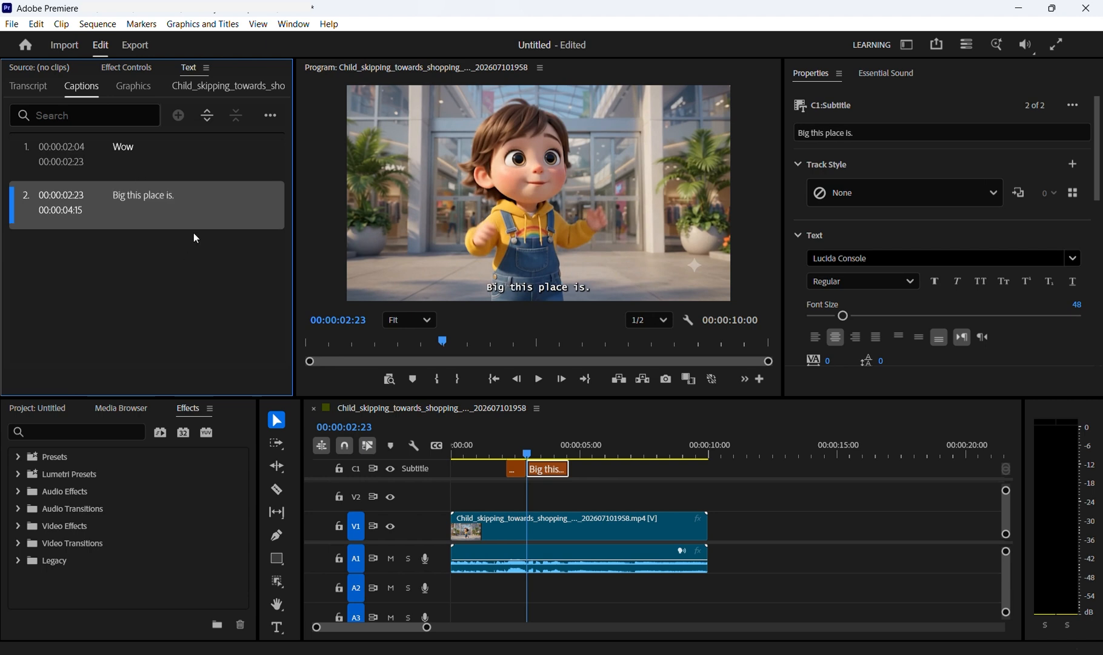
{"action": "double_click", "coordinate": [241, 204]}
{"action": "left_click", "coordinate": [242, 205]}
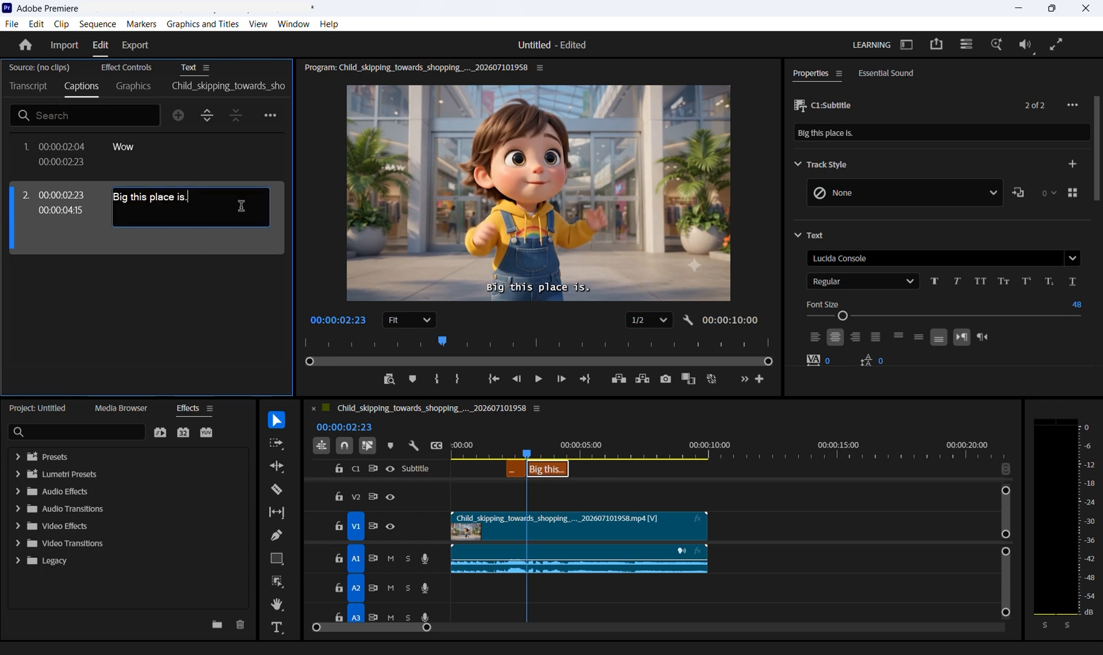
{"action": "key", "text": "BackSpace"}
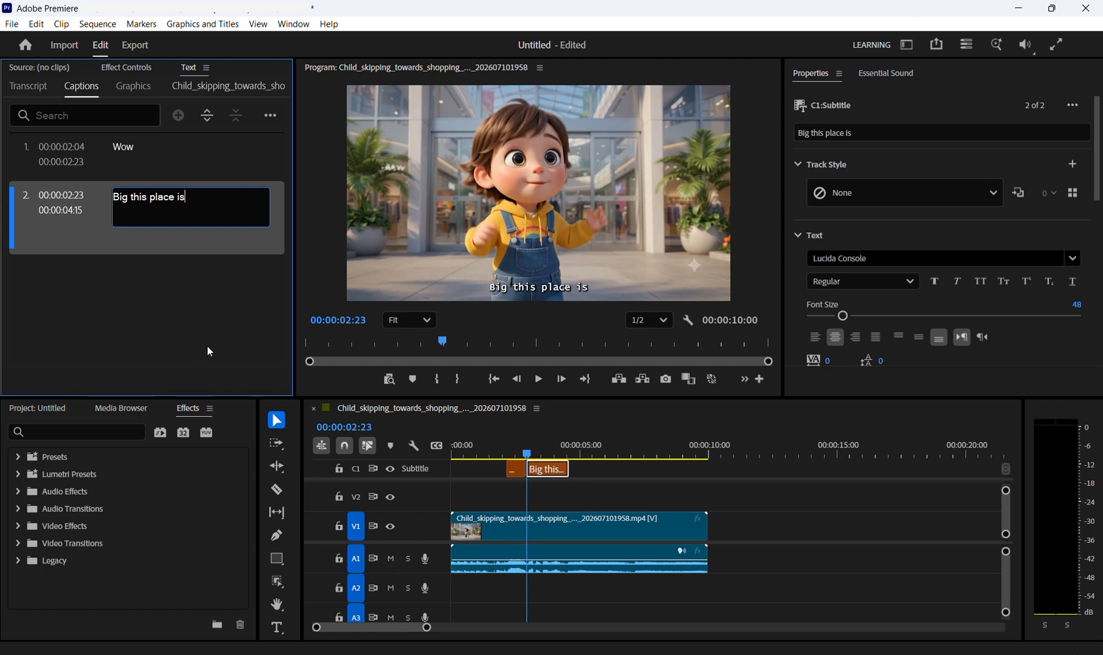
{"action": "left_click", "coordinate": [217, 291]}
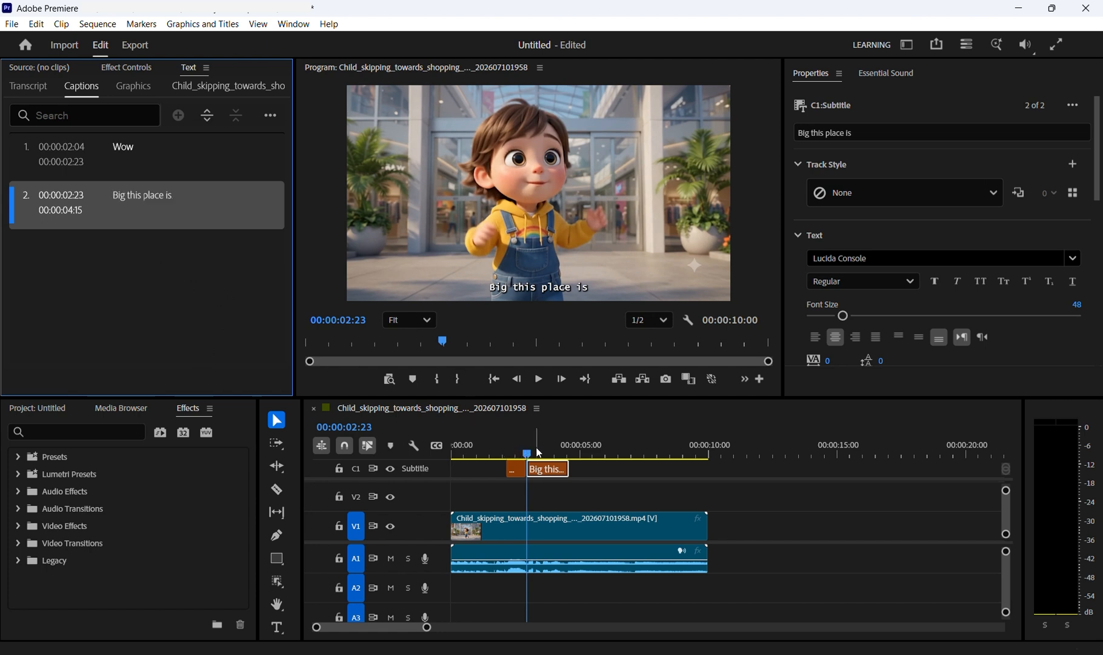
- Play the sequence from 00:00:02:00 to check both edited captions against the speech
{"action": "left_click", "coordinate": [503, 445]}
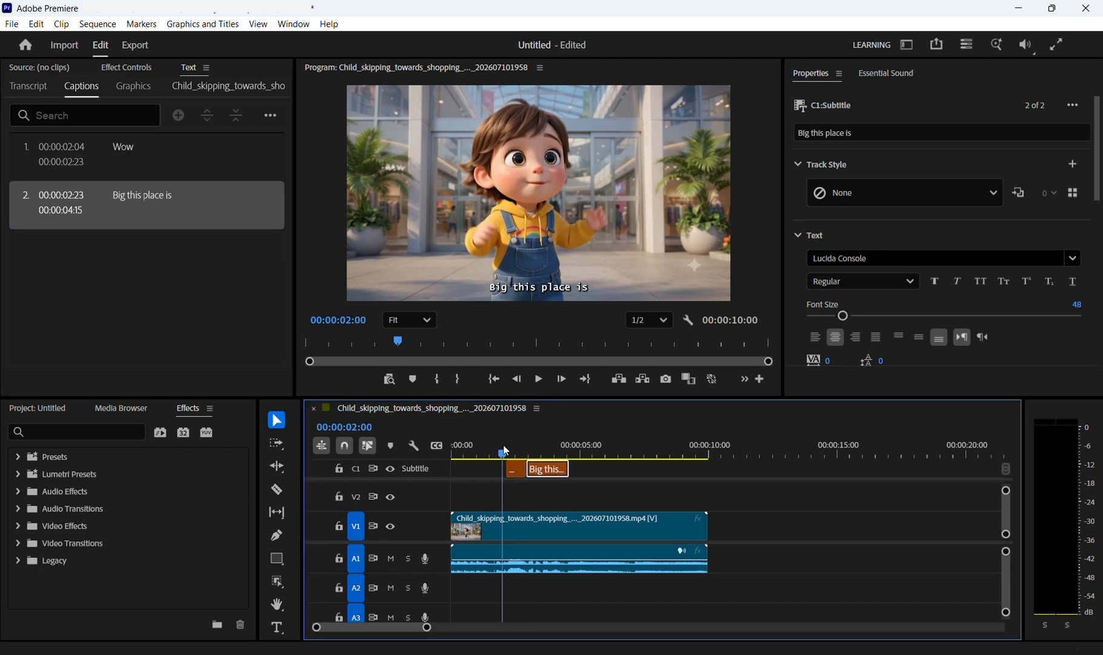
{"action": "key", "text": "space"}
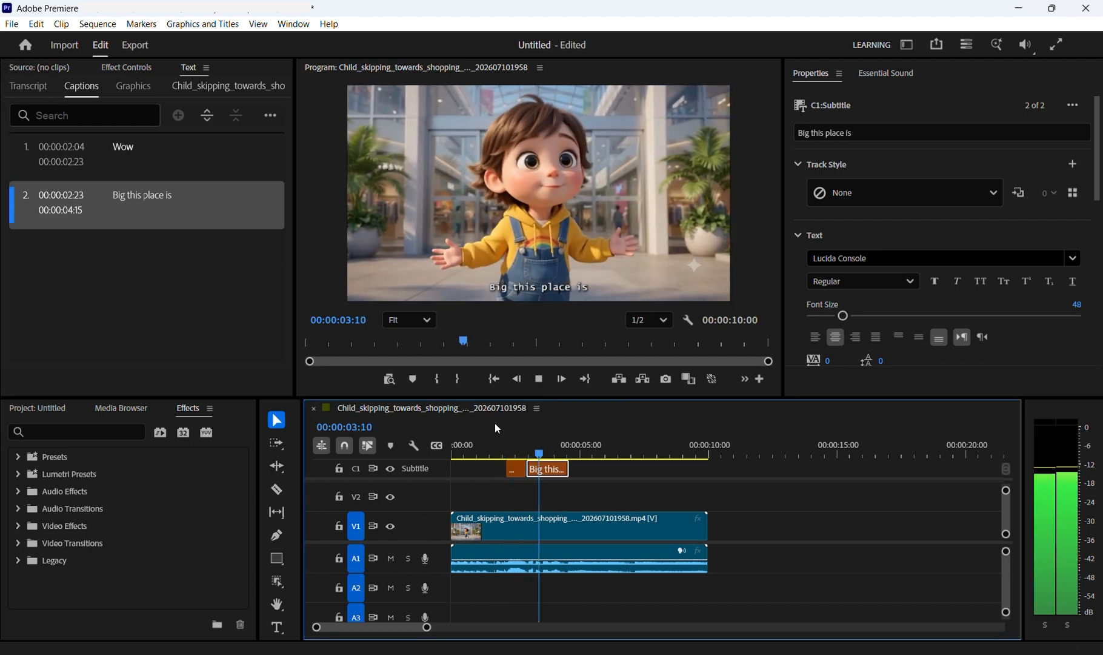
{"action": "key", "text": "space"}
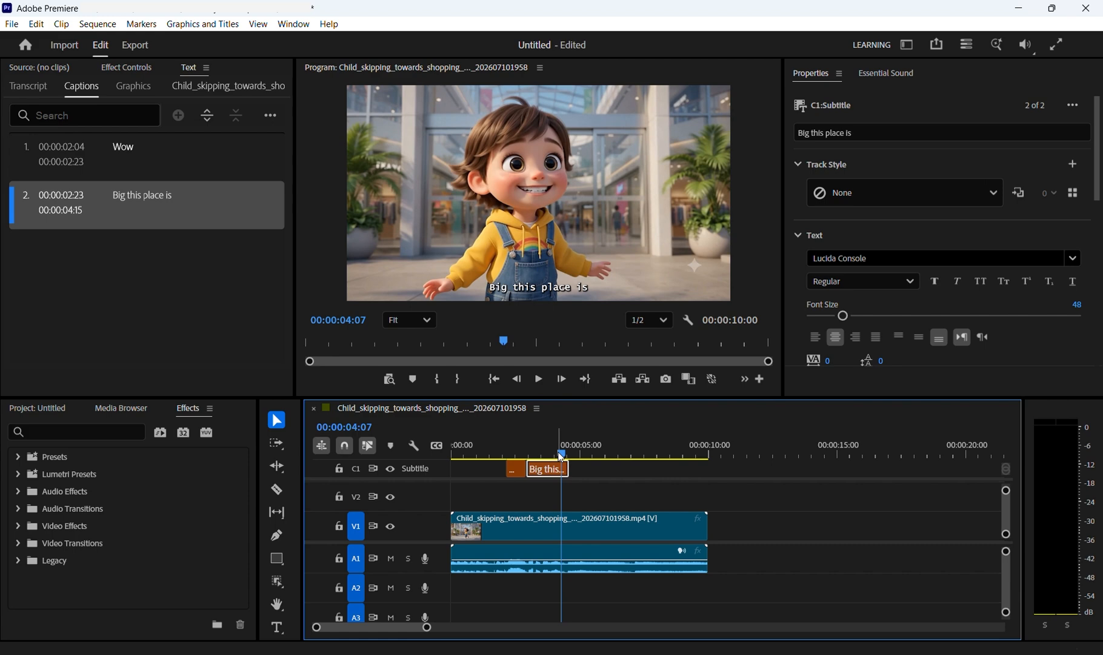
- Paste a copy of the "Wow" caption on the subtitle track at 00:00:07:08
{"action": "left_click_drag", "start_coordinate": [562, 458], "coordinate": [640, 458]}
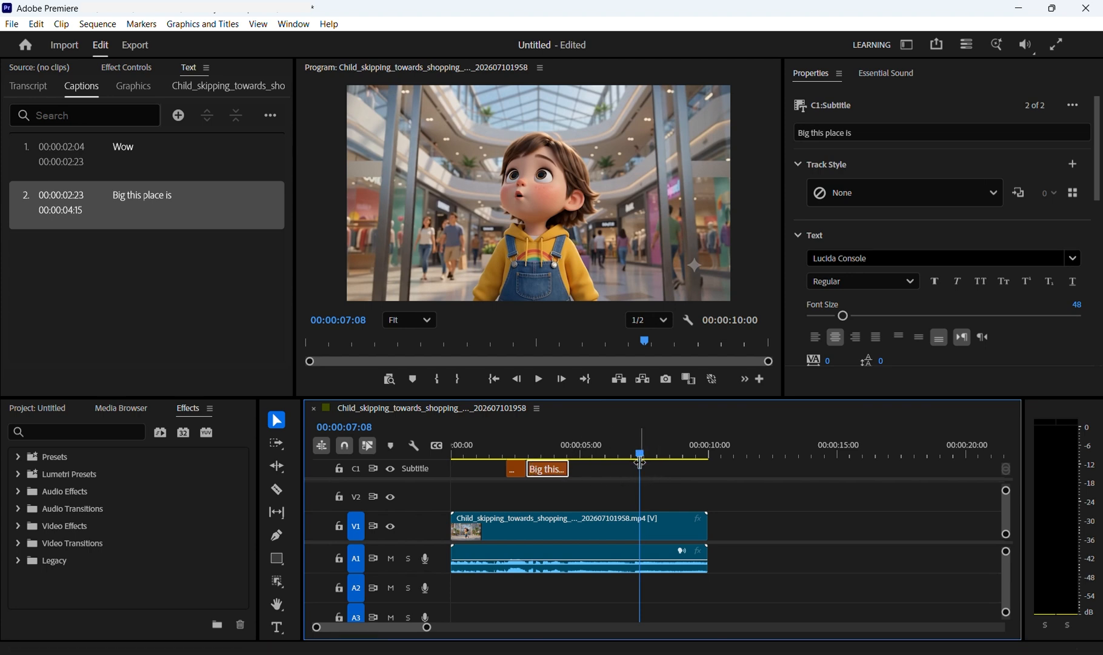
{"action": "left_click", "coordinate": [516, 471]}
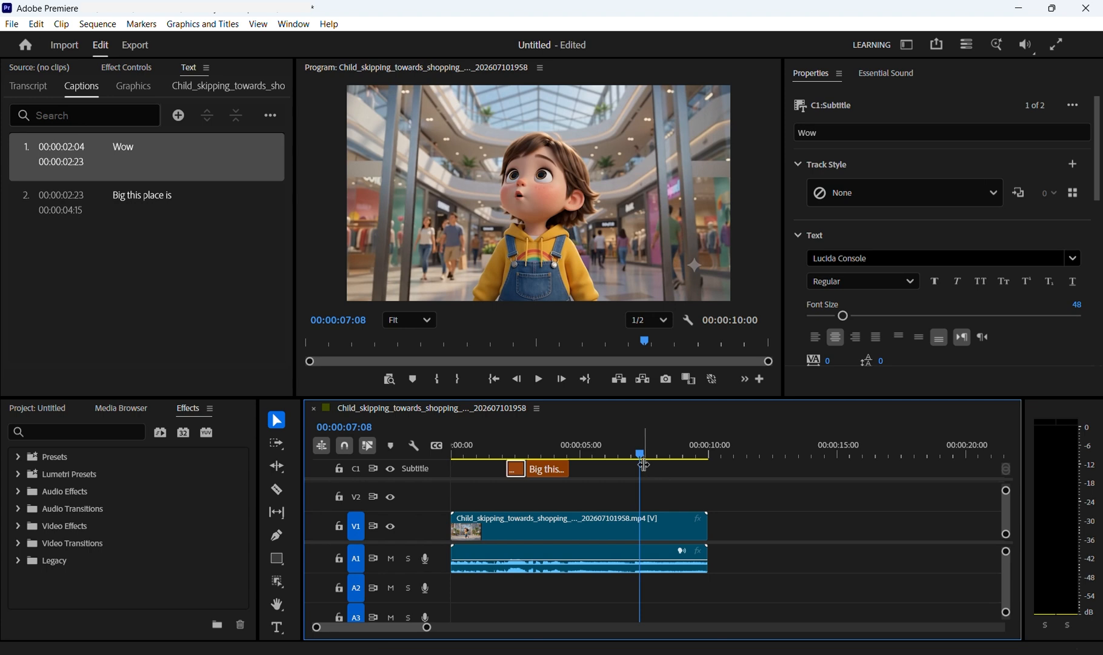
{"action": "left_click_drag", "start_coordinate": [638, 454], "coordinate": [638, 453]}
{"action": "key", "text": "ctrl+v"}
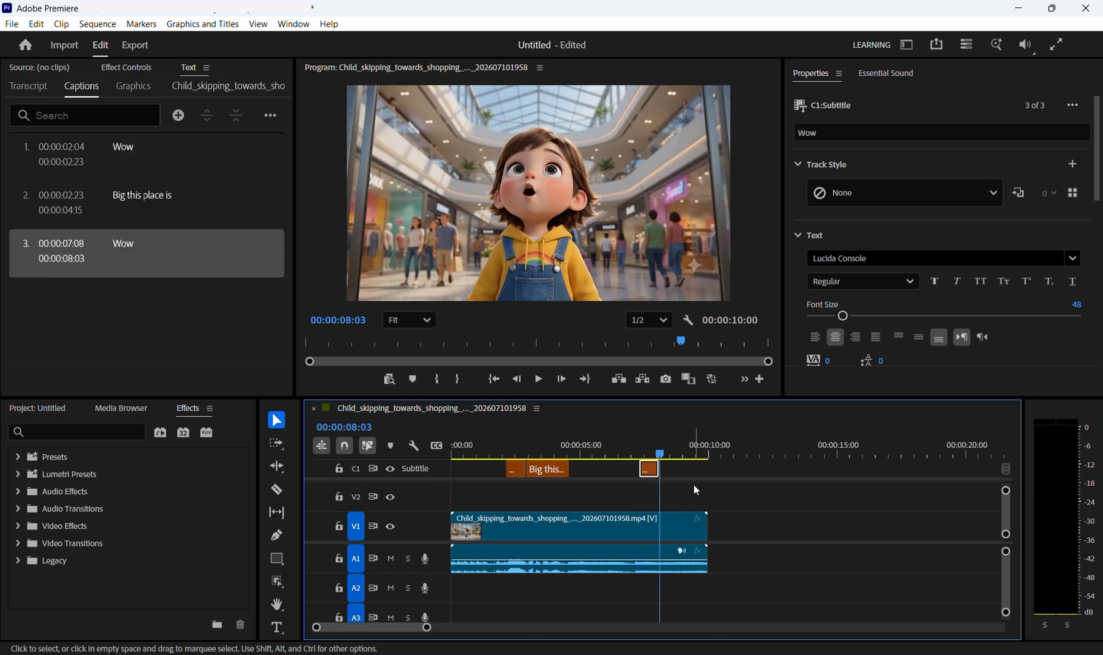
{"action": "left_click", "coordinate": [634, 448]}
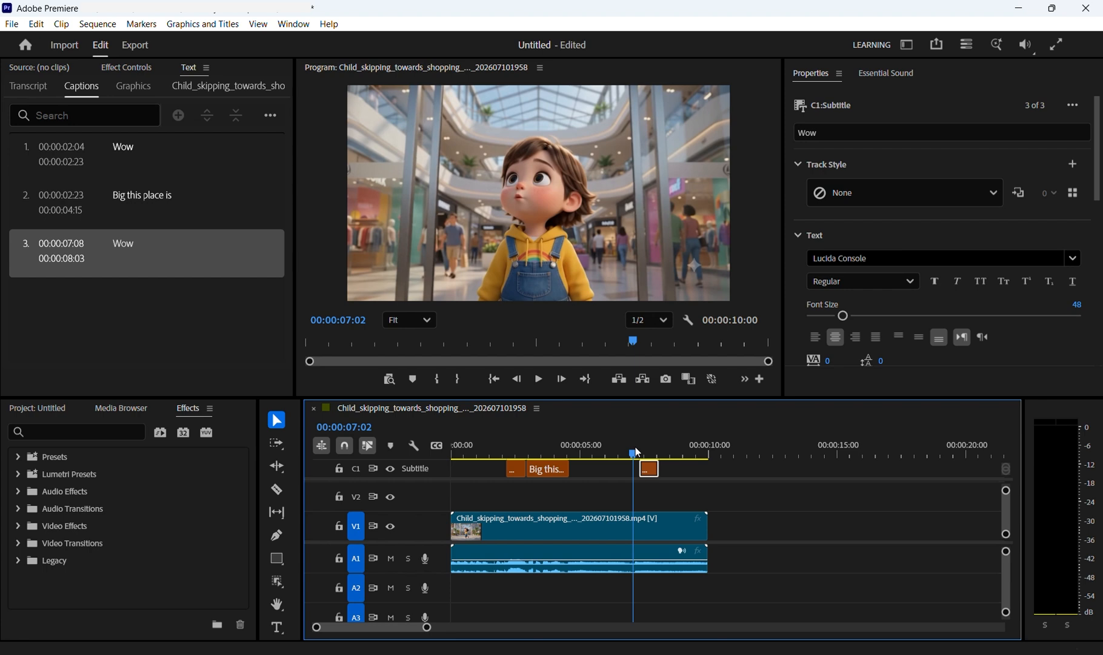
- Play the sequence from 00:00:07:02 to check the pasted "Wow" caption against the speech
{"action": "key", "text": "space"}
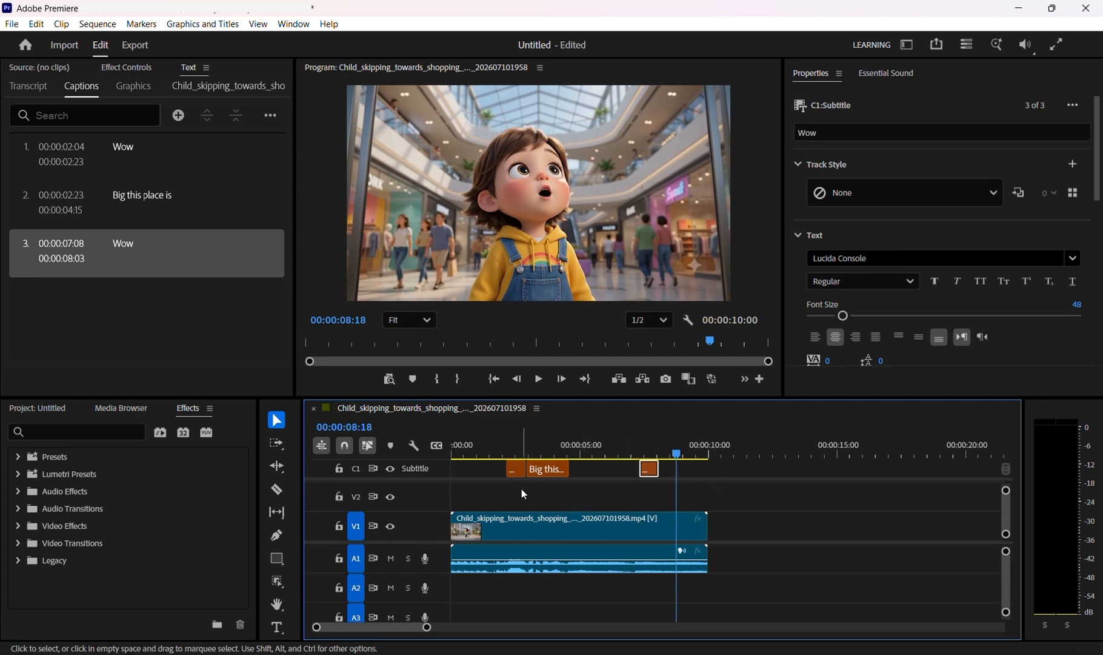
- Set the first "Wow" caption's font to Montserrat Bold at size 94
{"action": "left_click", "coordinate": [518, 447]}
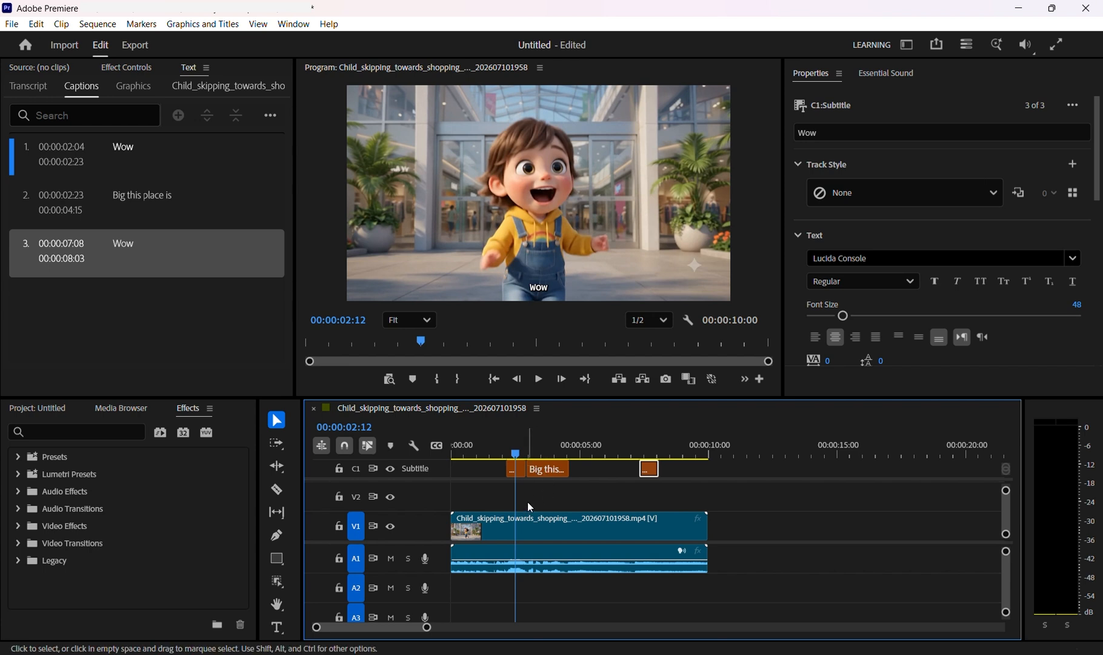
{"action": "left_click", "coordinate": [517, 468]}
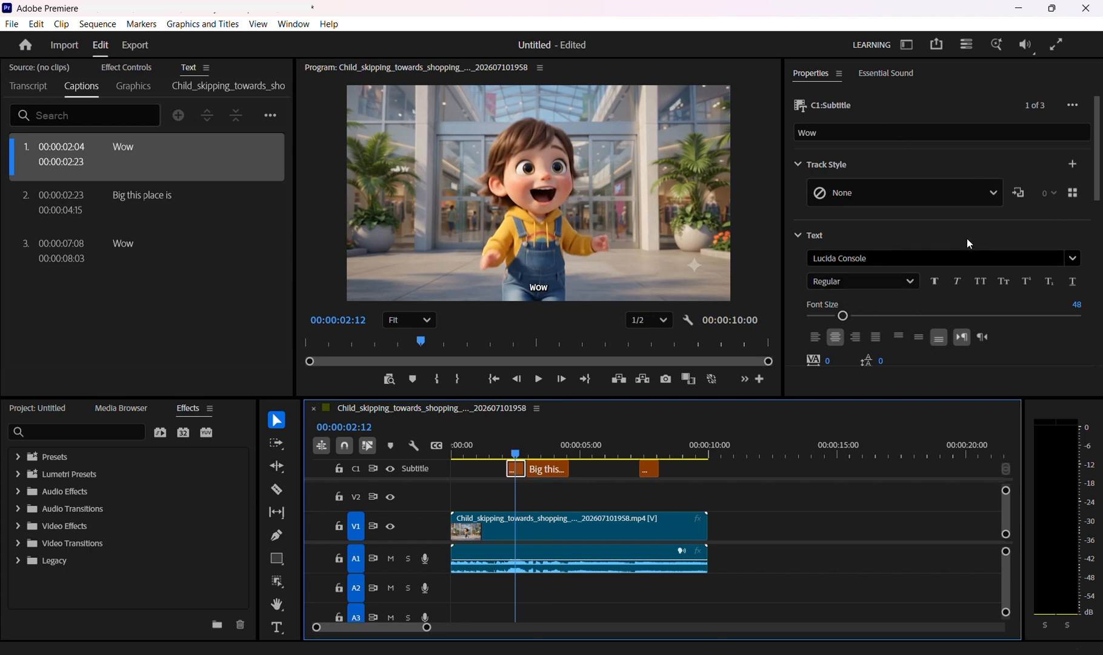
{"action": "scroll", "coordinate": [835, 145], "scroll_direction": "down", "scroll_amount": 3}
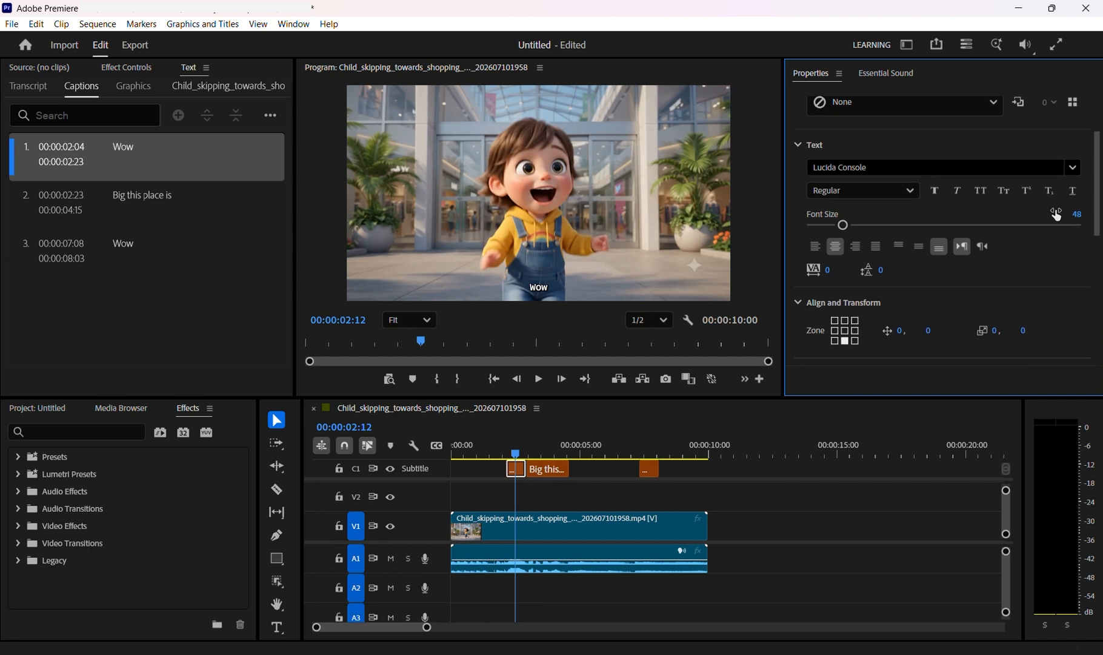
{"action": "left_click", "coordinate": [947, 168]}
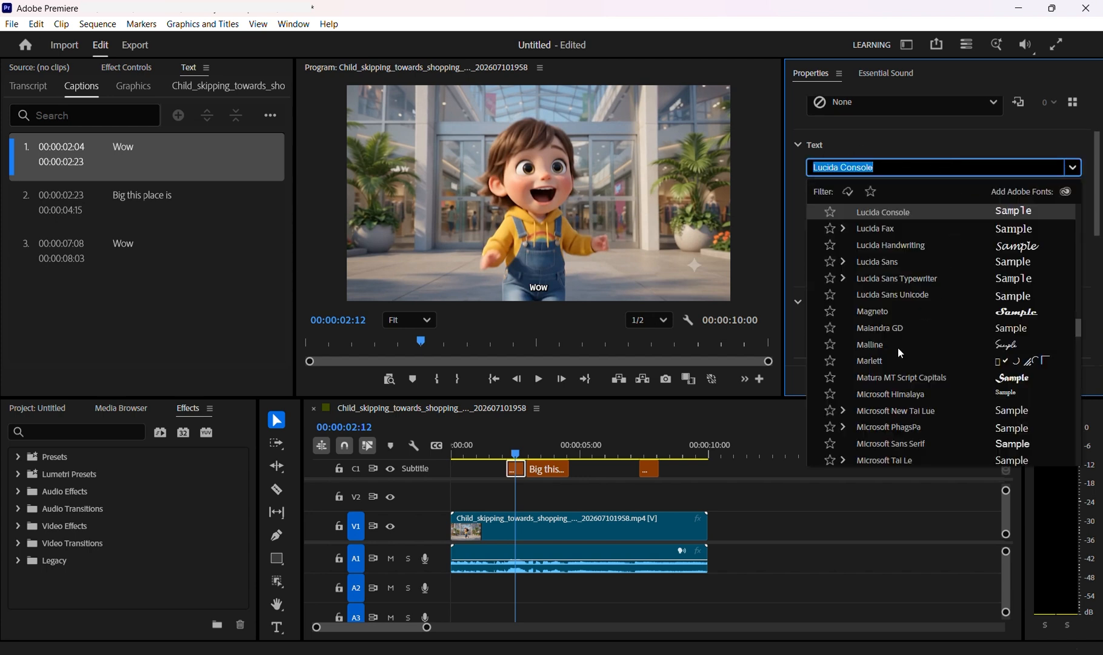
{"action": "type", "text": "mont"}
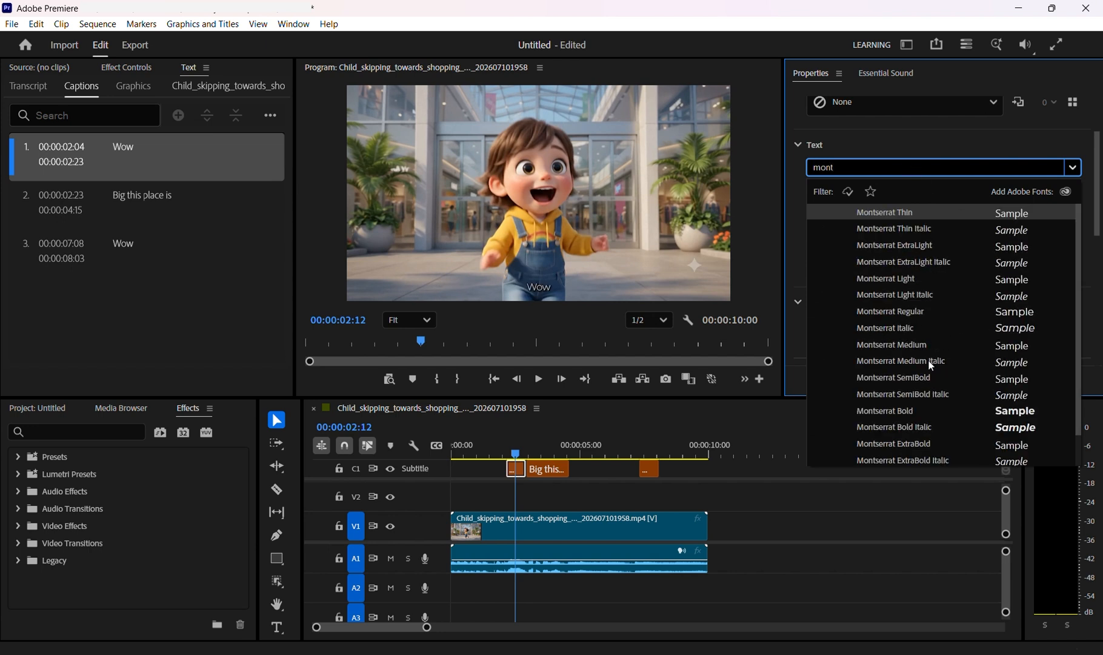
{"action": "left_click", "coordinate": [920, 417]}
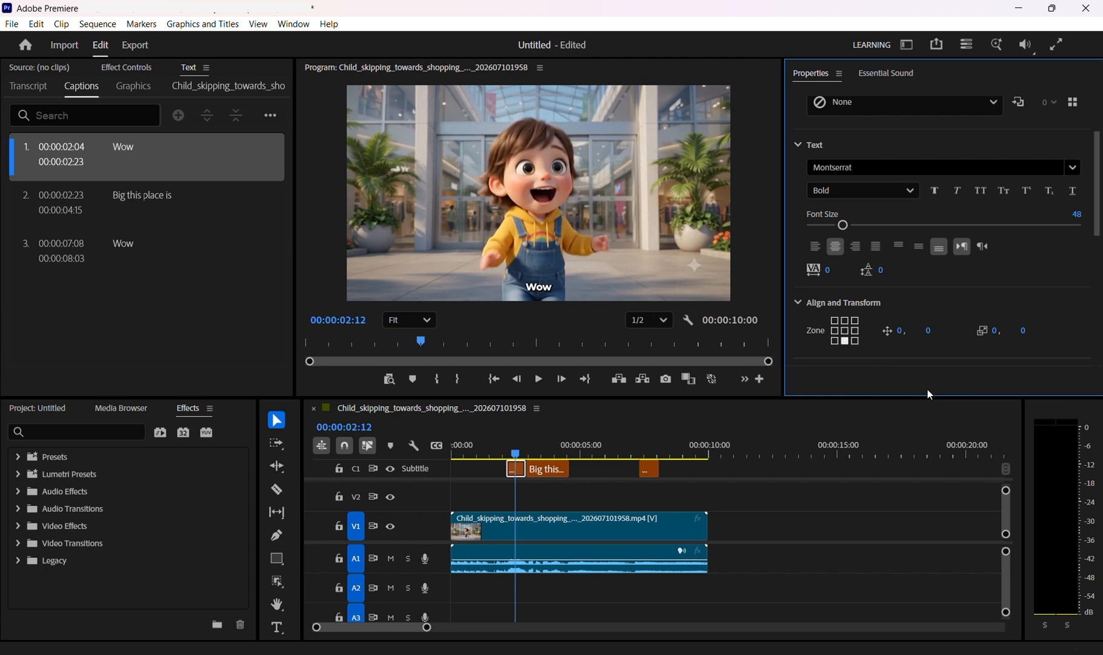
{"action": "left_click_drag", "start_coordinate": [849, 226], "coordinate": [876, 229]}
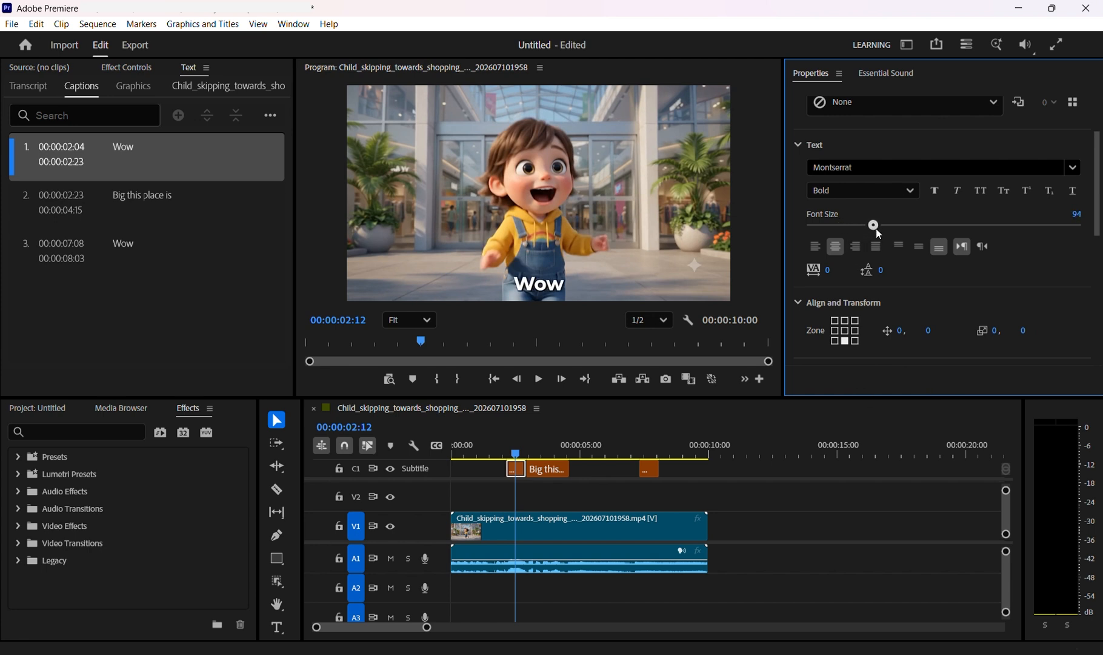
- Try the first caption's block in the centre, top and right zones and return it to the bottom centre
{"action": "left_click", "coordinate": [846, 331]}
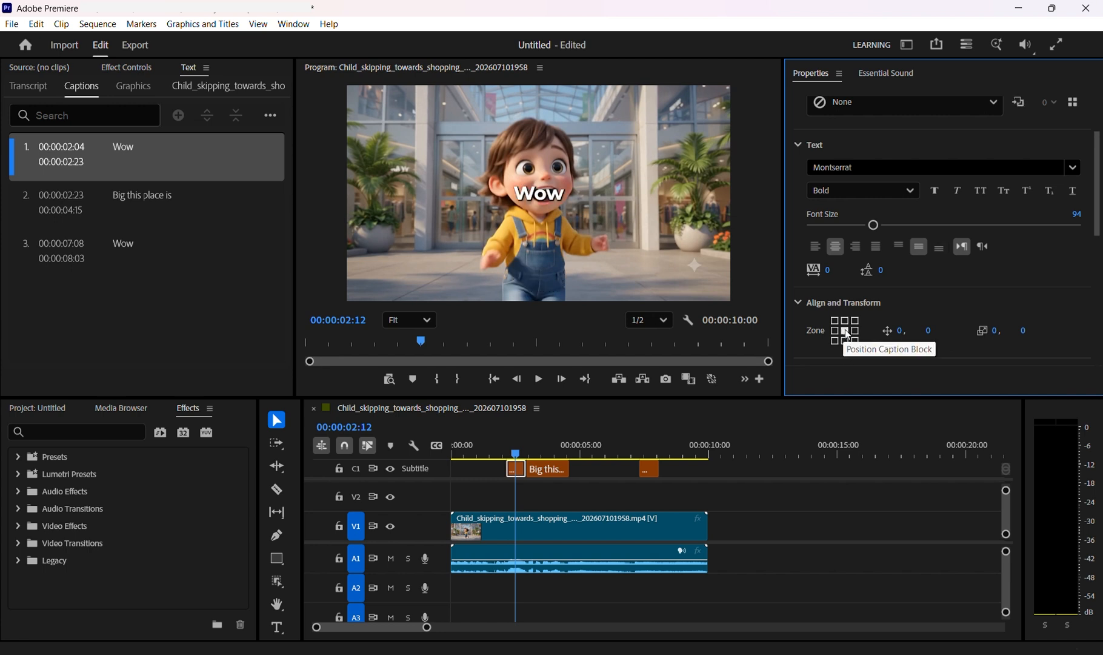
{"action": "left_click", "coordinate": [847, 320]}
{"action": "left_click", "coordinate": [835, 320]}
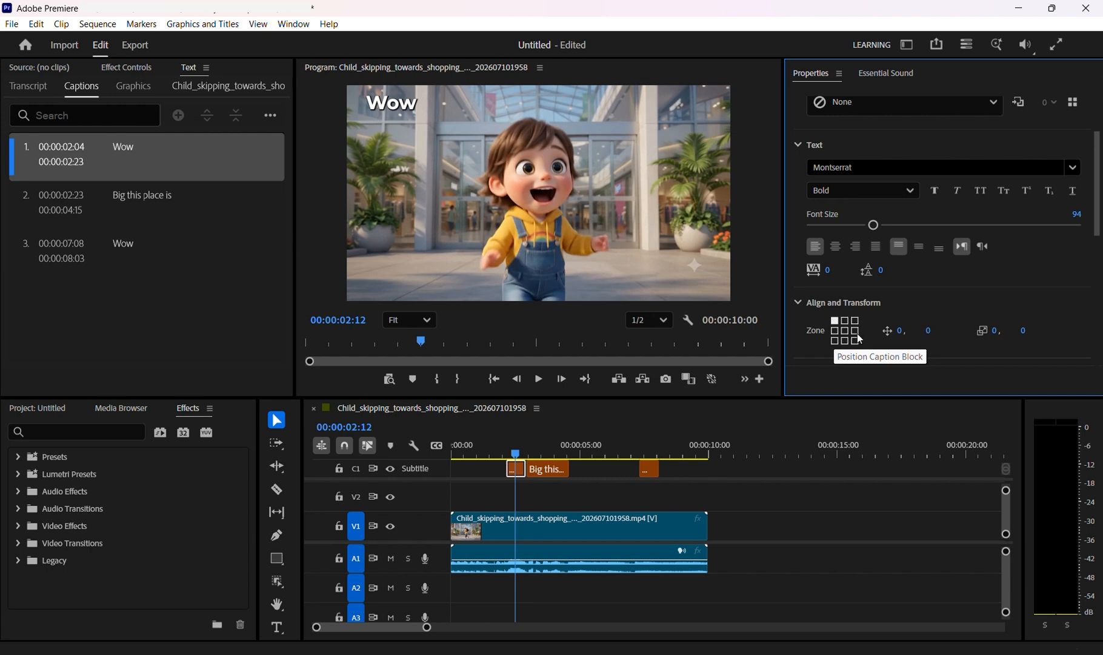
{"action": "left_click", "coordinate": [855, 332]}
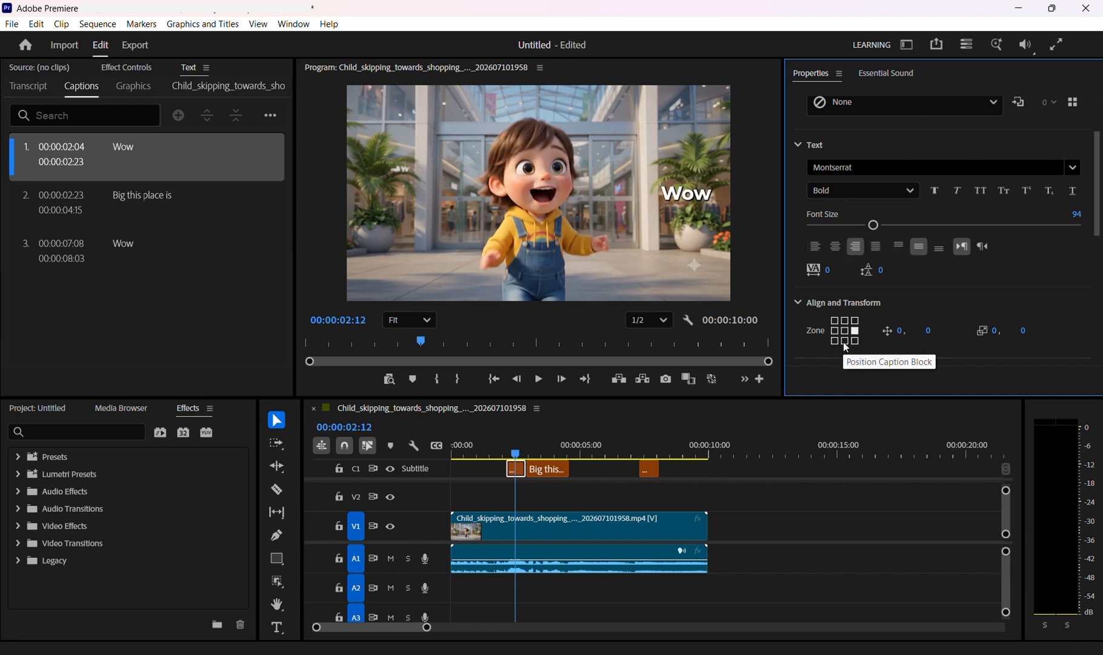
{"action": "left_click", "coordinate": [846, 342]}
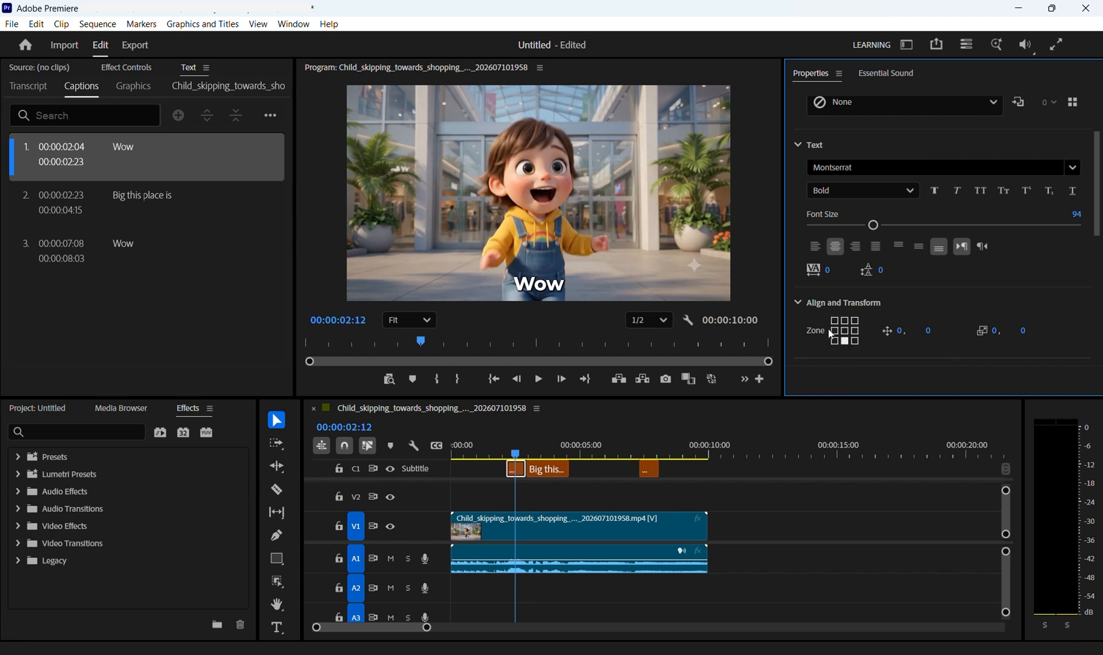
- Set the first caption's fill to the orange-yellow sampled from the child's hoodie in the video
{"action": "scroll", "coordinate": [1049, 280], "scroll_direction": "down", "scroll_amount": 5}
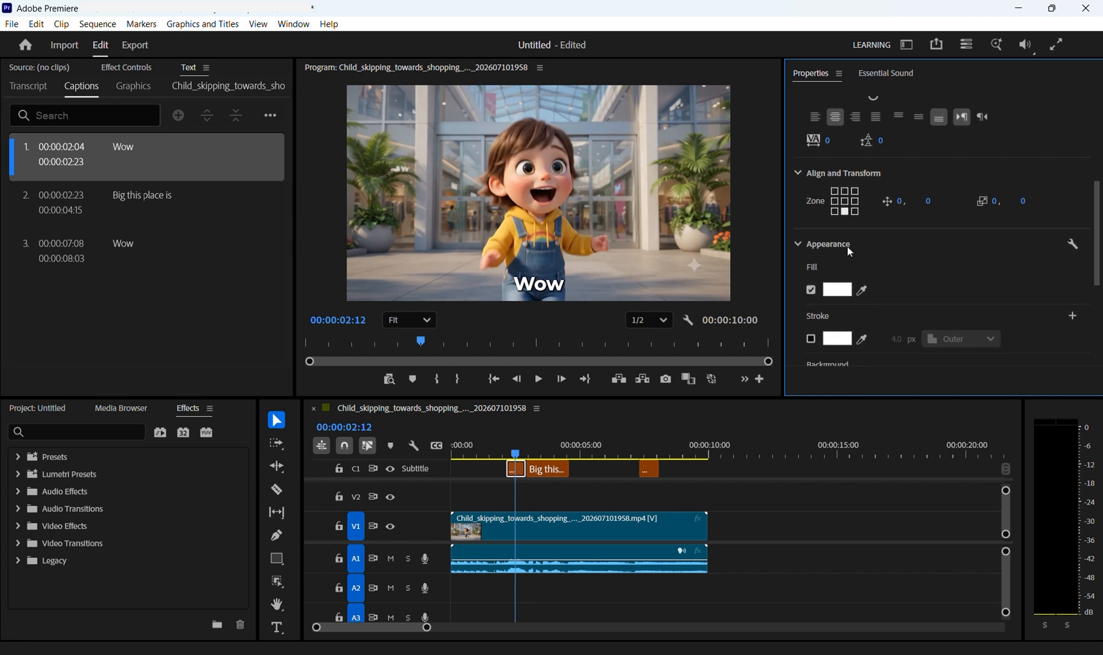
{"action": "scroll", "coordinate": [890, 247], "scroll_direction": "down", "scroll_amount": 1}
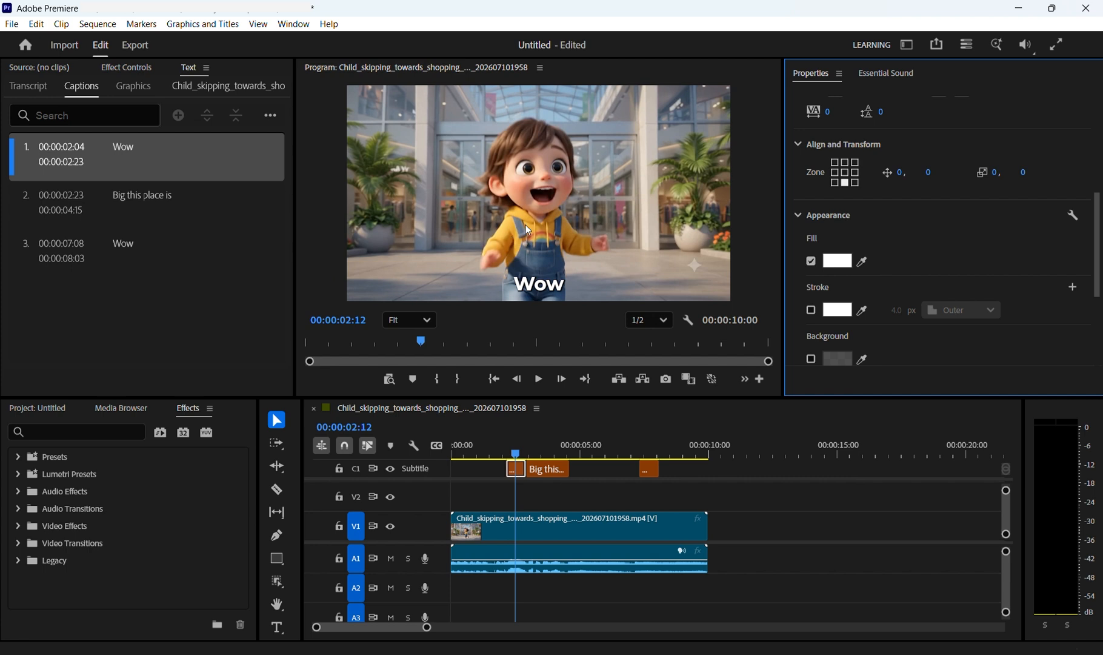
{"action": "left_click", "coordinate": [861, 261]}
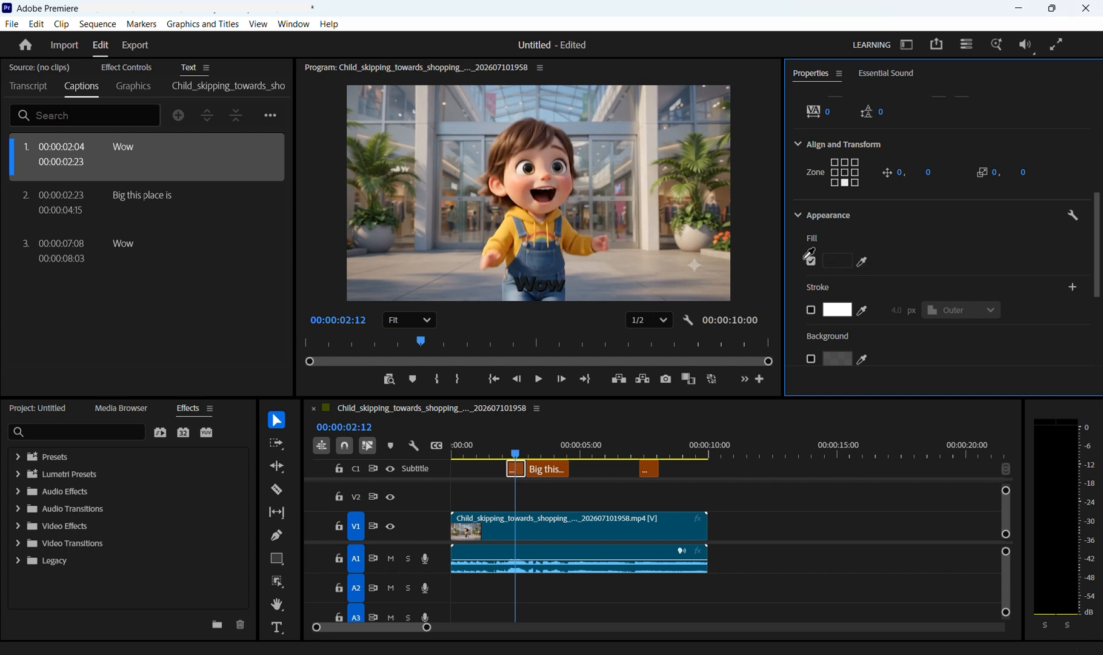
{"action": "left_click", "coordinate": [526, 213]}
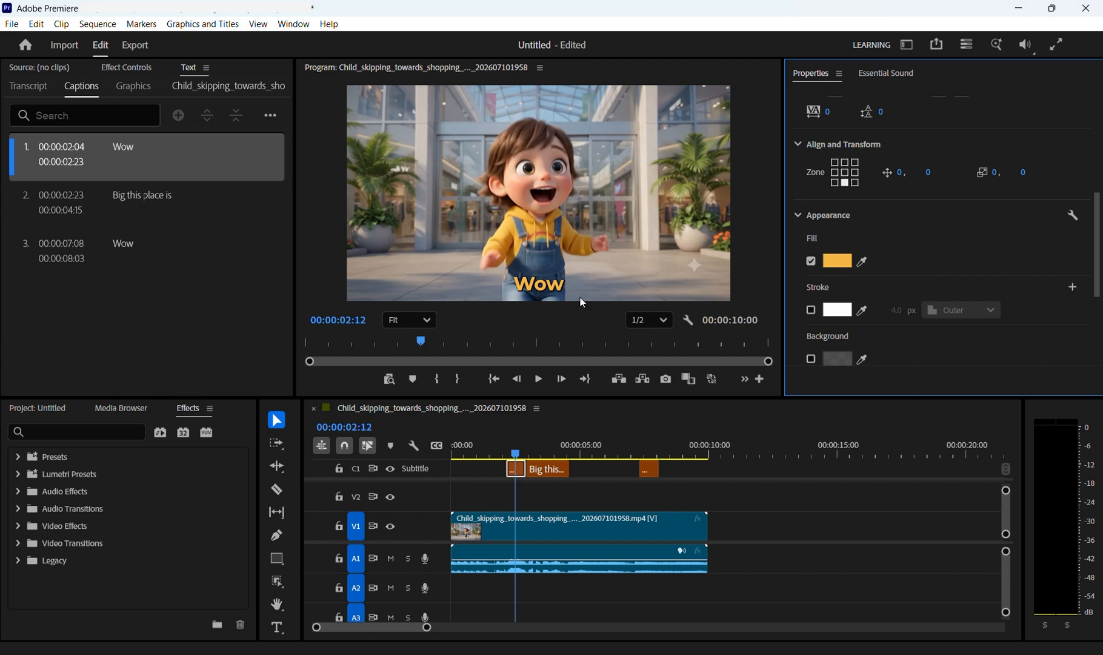
- Set the first caption's shadow to a dark blue sampled from the child's denim overalls
{"action": "scroll", "coordinate": [891, 293], "scroll_direction": "down", "scroll_amount": 3}
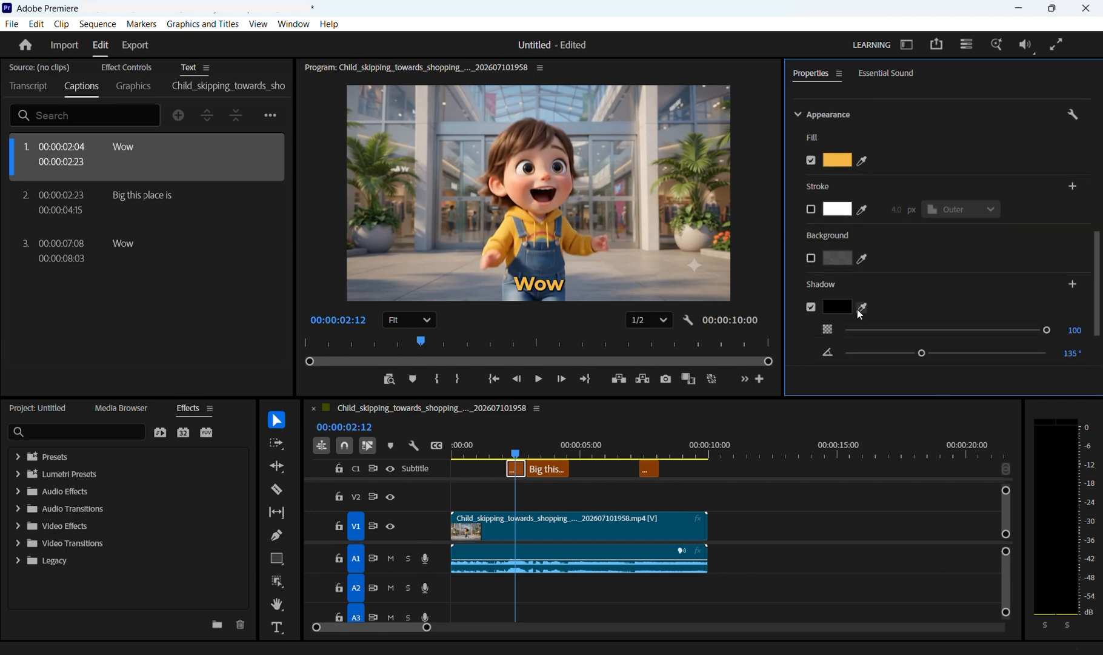
{"action": "left_click", "coordinate": [862, 310]}
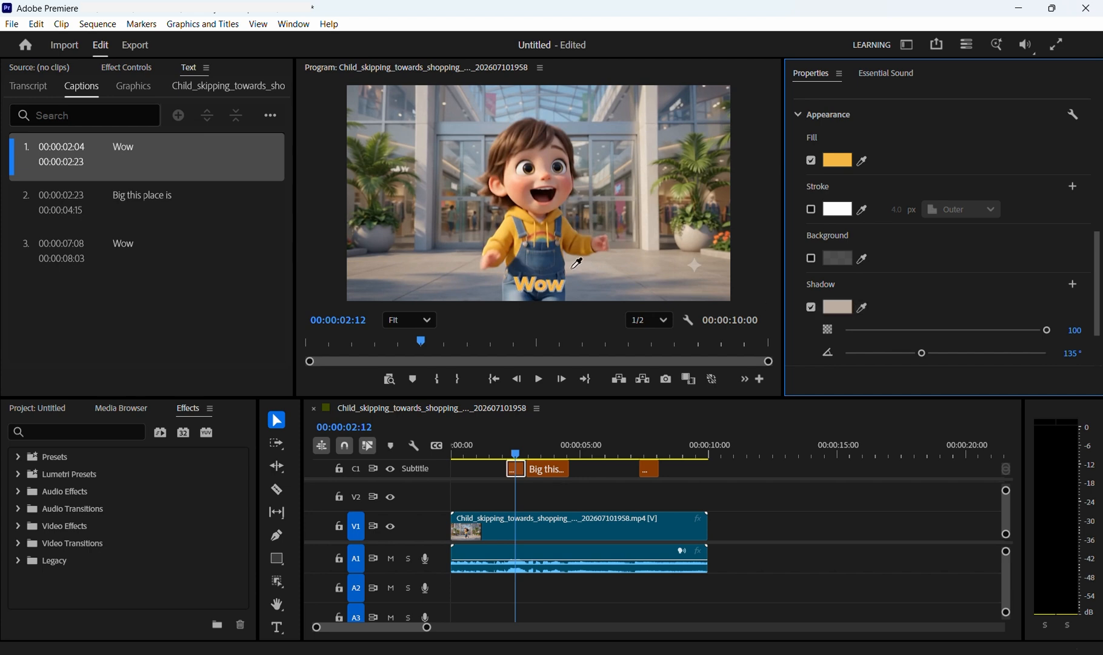
{"action": "left_click", "coordinate": [536, 259]}
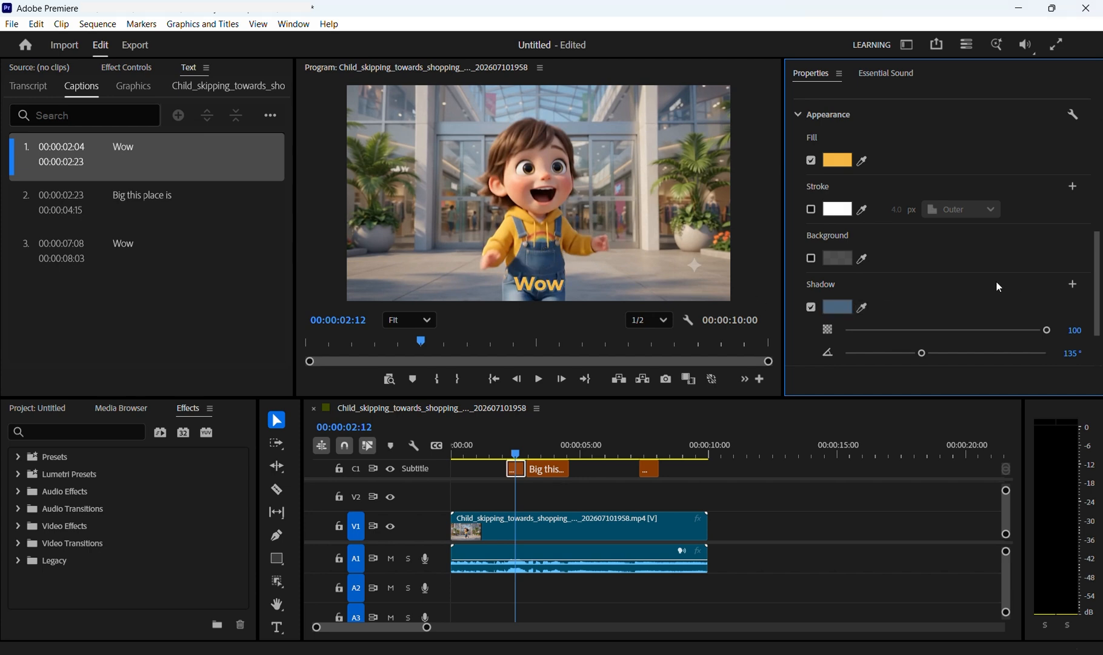
{"action": "left_click", "coordinate": [866, 301]}
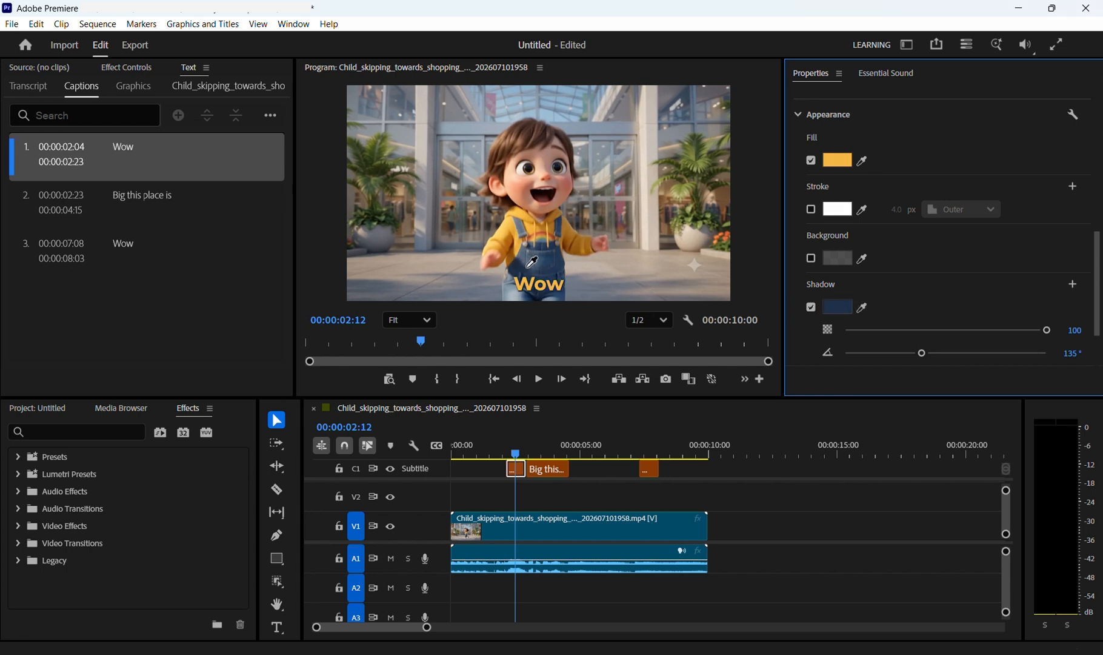
{"action": "left_click", "coordinate": [560, 268]}
- Save the first caption's formatting to the project as a new track style named "Child near mall"
{"action": "left_click_drag", "start_coordinate": [1099, 287], "coordinate": [1101, 331]}
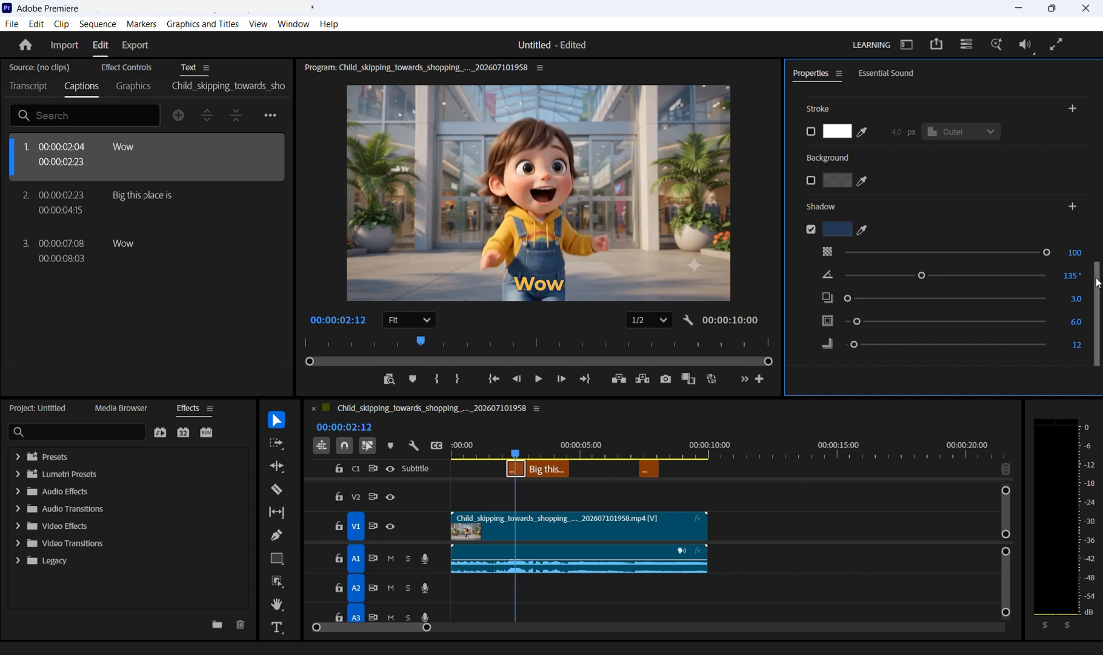
{"action": "scroll", "coordinate": [1074, 148], "scroll_direction": "up", "scroll_amount": 3}
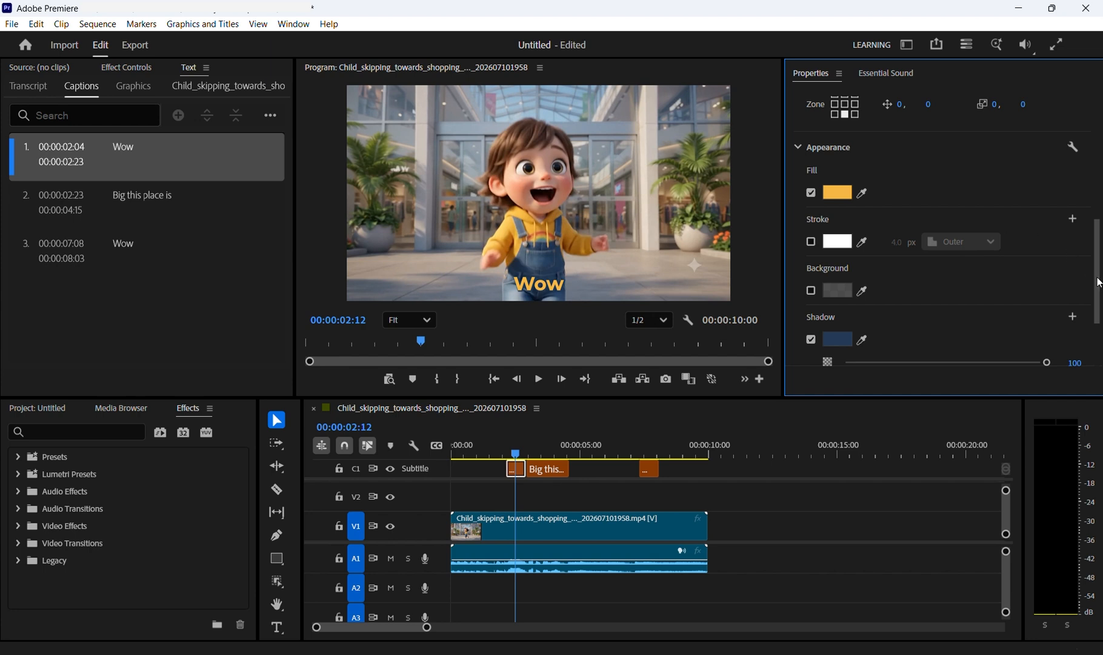
{"action": "left_click_drag", "start_coordinate": [1097, 277], "coordinate": [1101, 167]}
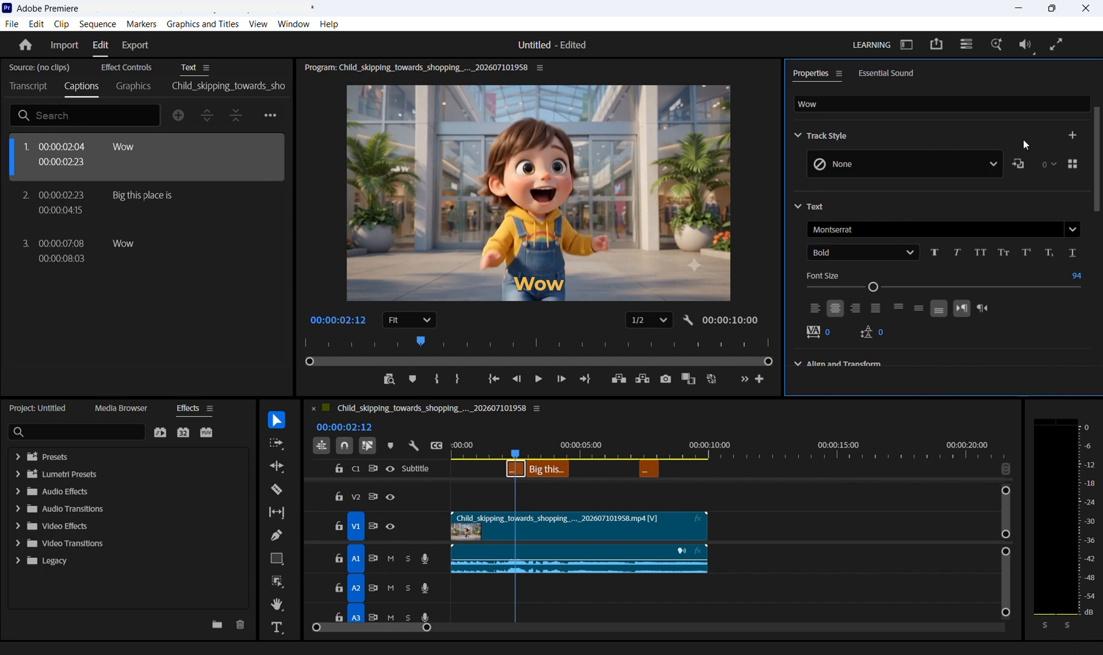
{"action": "left_click", "coordinate": [1074, 136]}
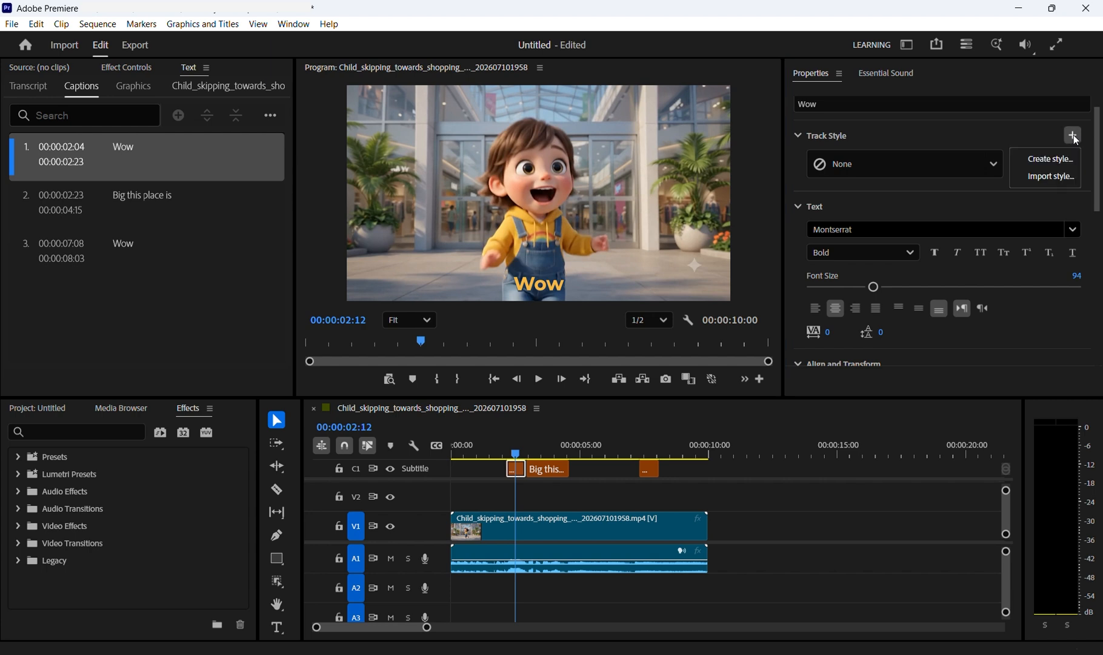
{"action": "left_click", "coordinate": [1054, 158]}
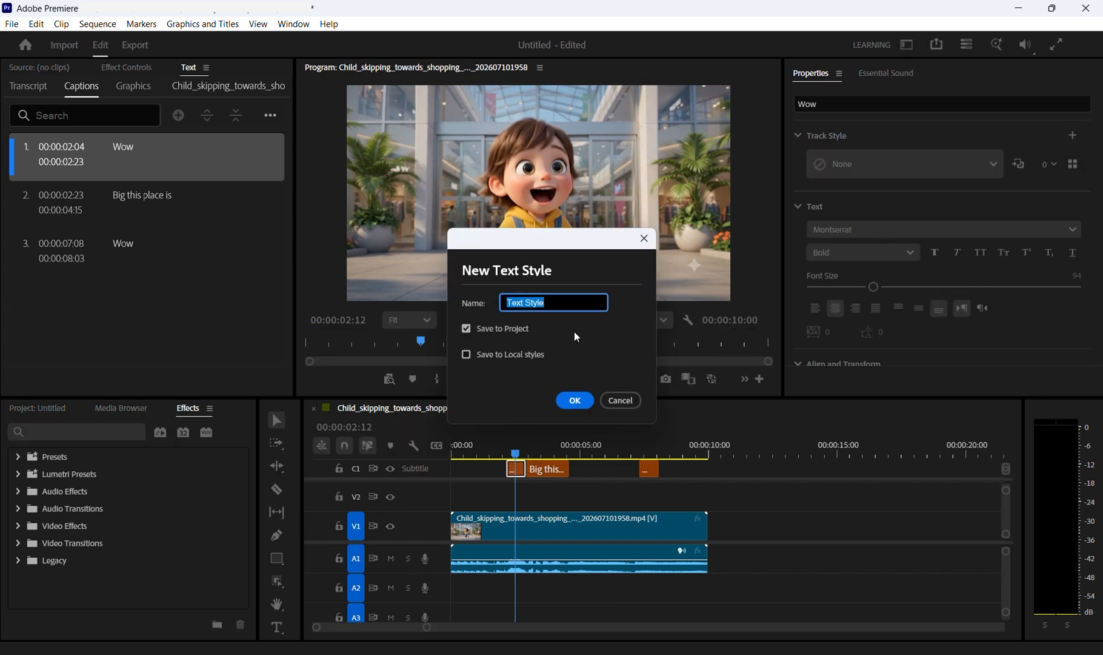
{"action": "type", "text": "Child near mall"}
{"action": "left_click", "coordinate": [581, 405]}
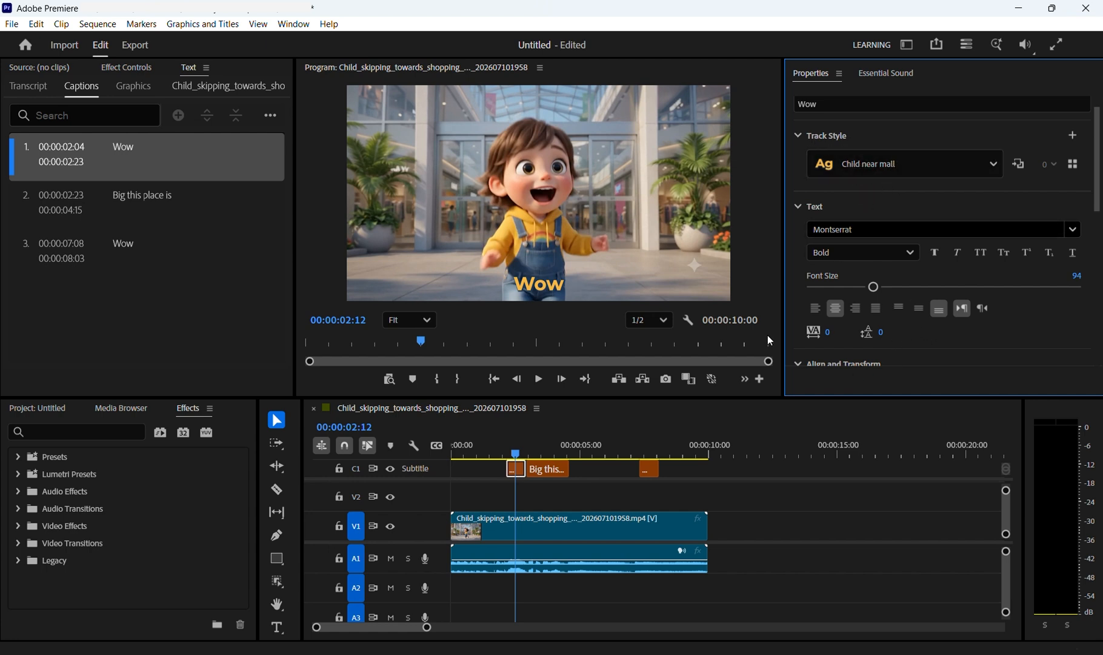
- Move the playhead to 00:00:03:23 to check the track style on the second caption
{"action": "left_click", "coordinate": [516, 451]}
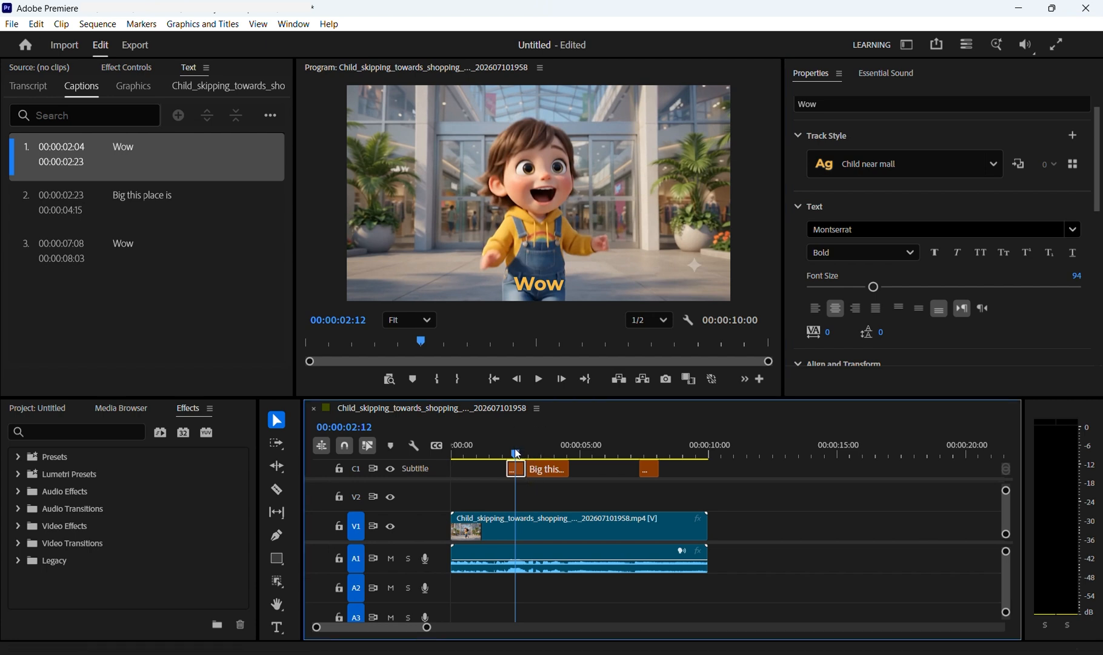
{"action": "left_click_drag", "start_coordinate": [517, 453], "coordinate": [554, 453]}
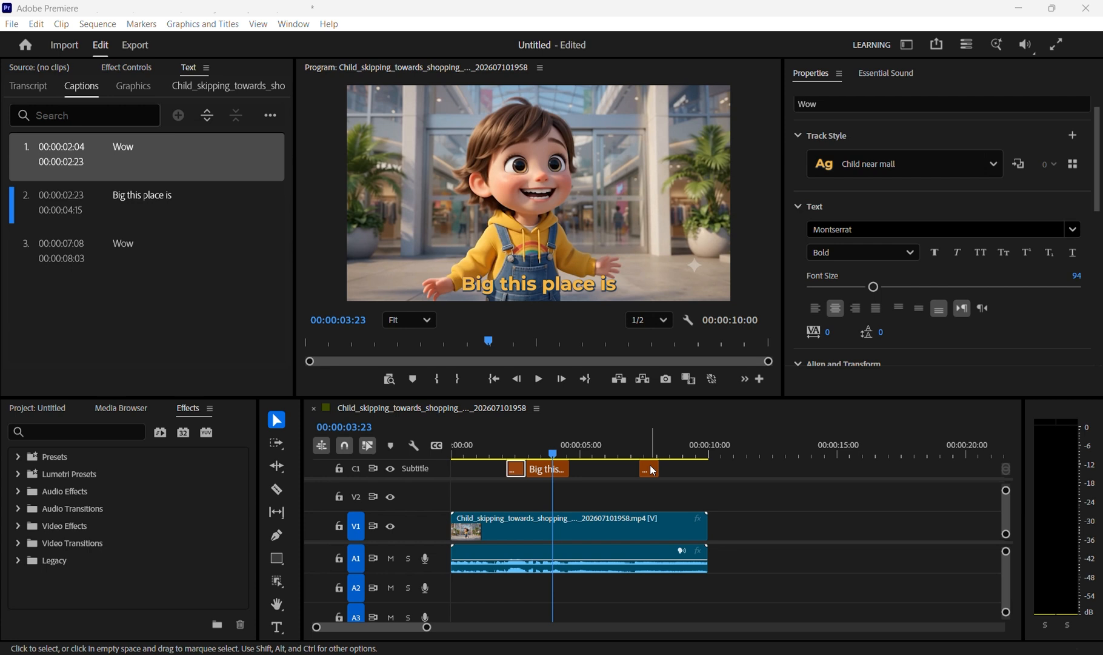
- Select all three captions on the subtitle track and upgrade them to graphics
{"action": "left_click", "coordinate": [504, 482]}
{"action": "left_click_drag", "start_coordinate": [505, 485], "coordinate": [680, 470]}
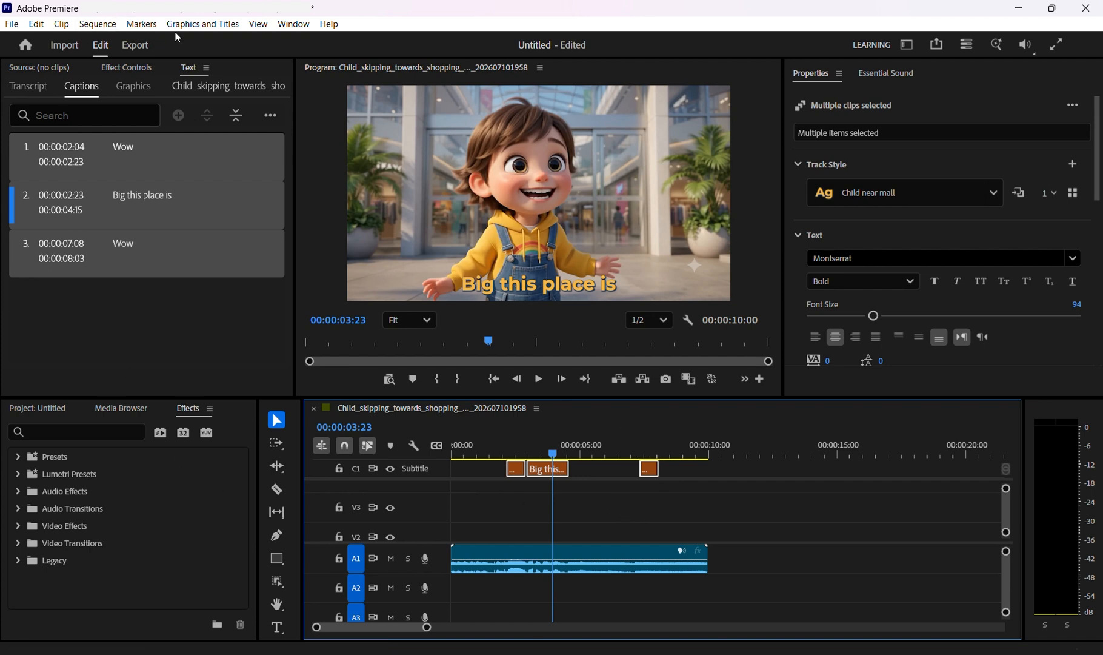
{"action": "left_click", "coordinate": [206, 25]}
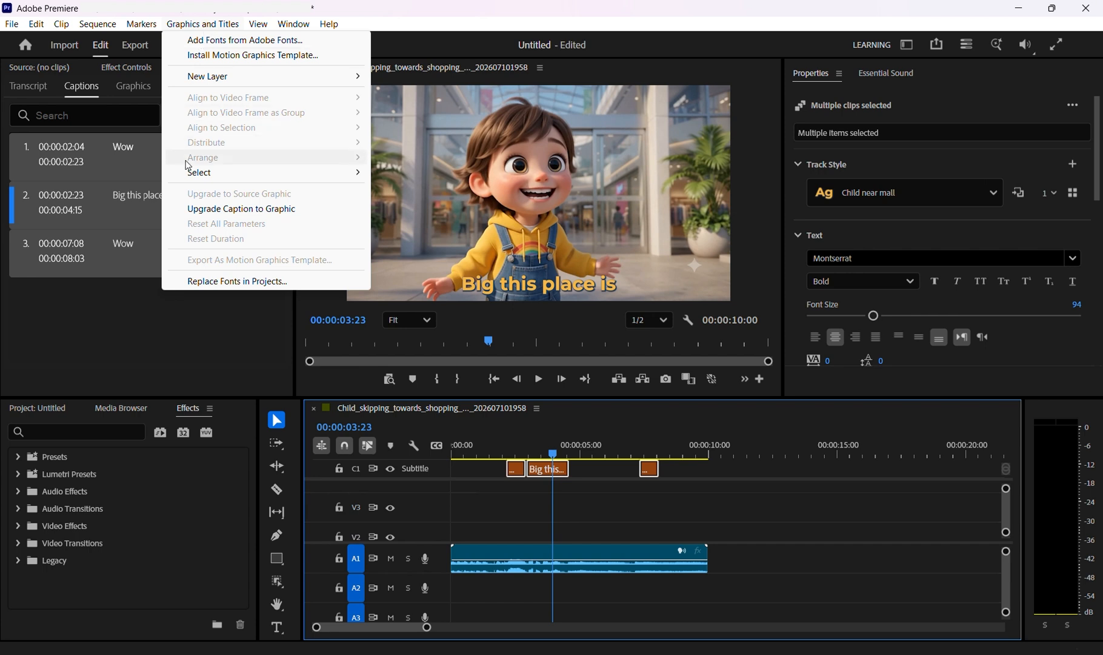
{"action": "left_click", "coordinate": [271, 211]}
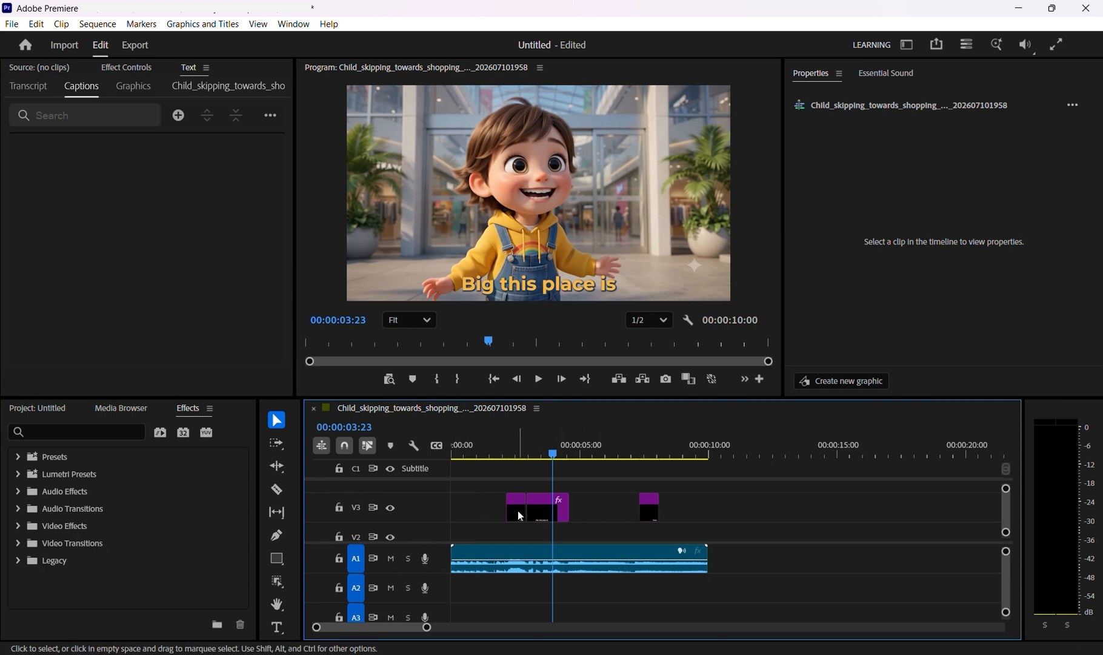
- Add an Opacity keyframe at 100% to the "Wow" graphic at 00:00:02:18
{"action": "left_click", "coordinate": [513, 453]}
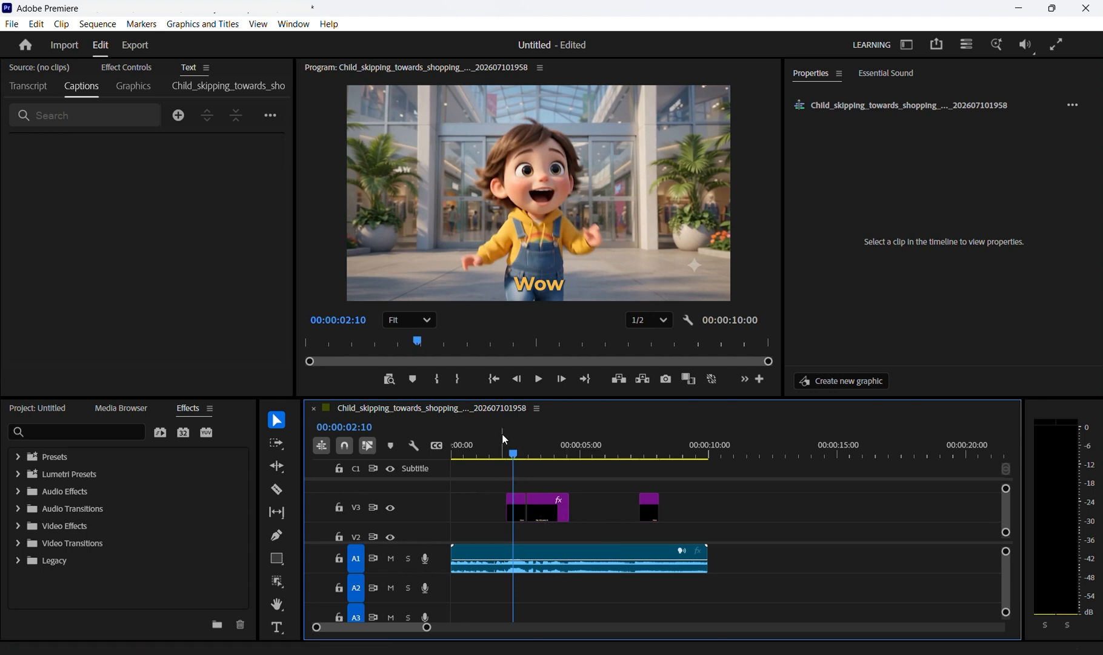
{"action": "mouse_move", "coordinate": [505, 439]}
{"action": "left_mouse_down"}
{"action": "mouse_move", "coordinate": [551, 449]}
{"action": "mouse_move", "coordinate": [522, 449]}
{"action": "left_mouse_up"}
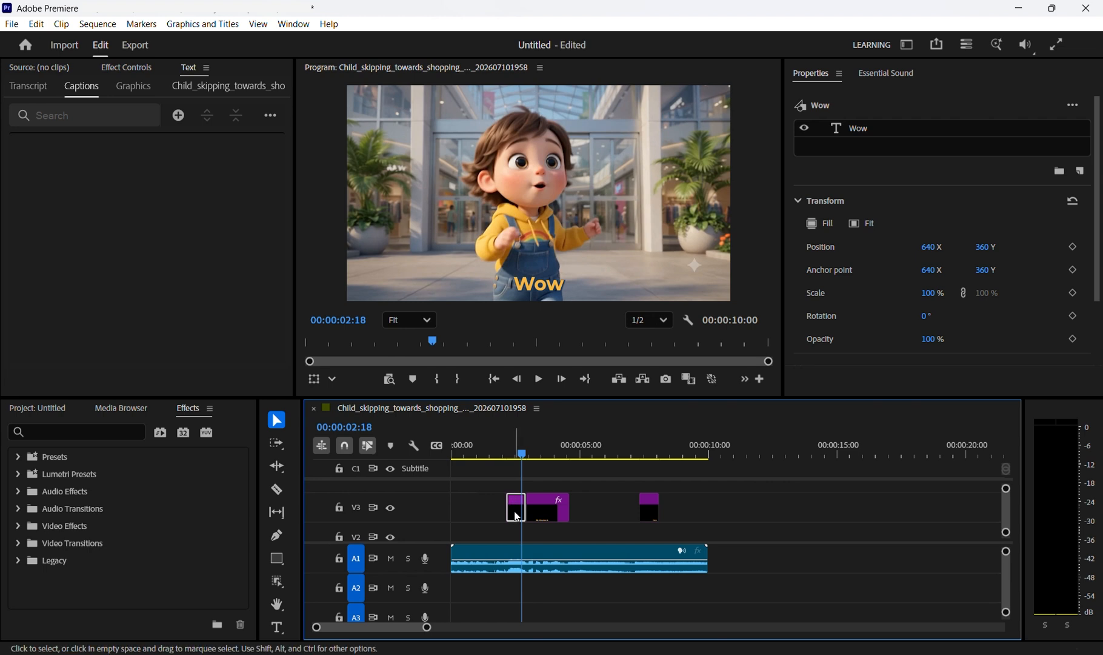
{"action": "left_click", "coordinate": [125, 67]}
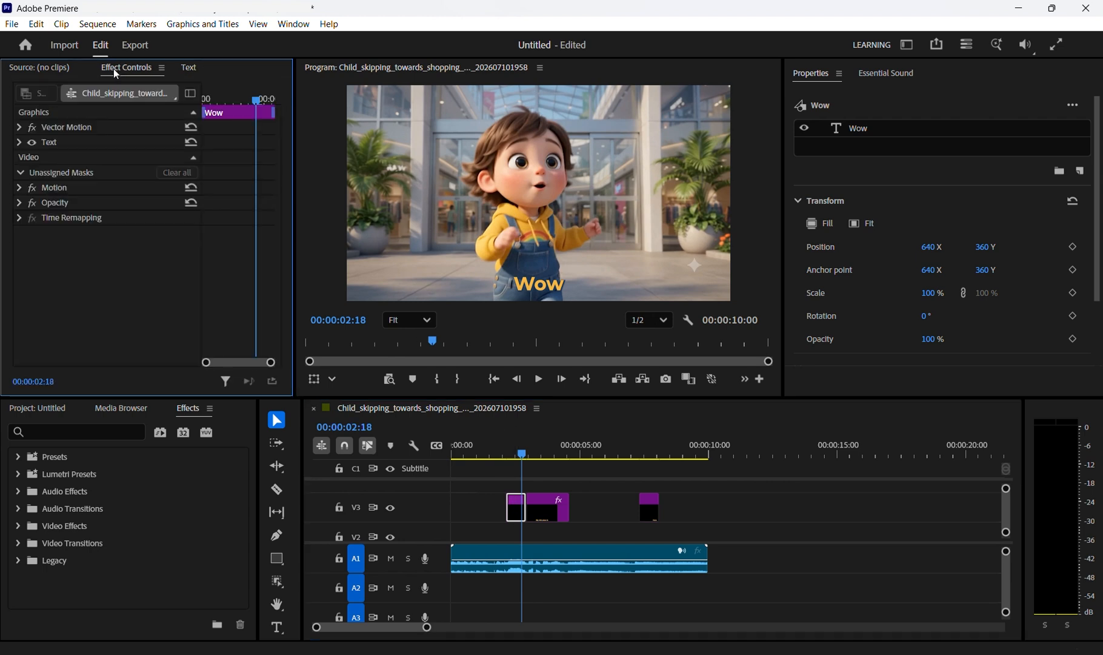
{"action": "left_click", "coordinate": [20, 202]}
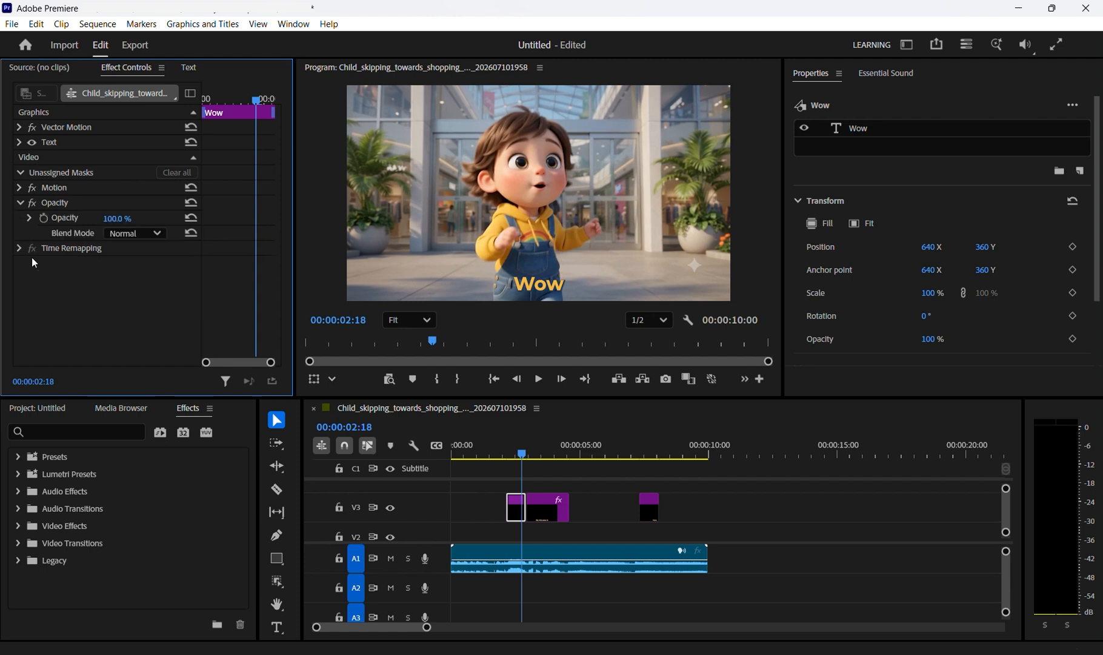
{"action": "left_click", "coordinate": [44, 218]}
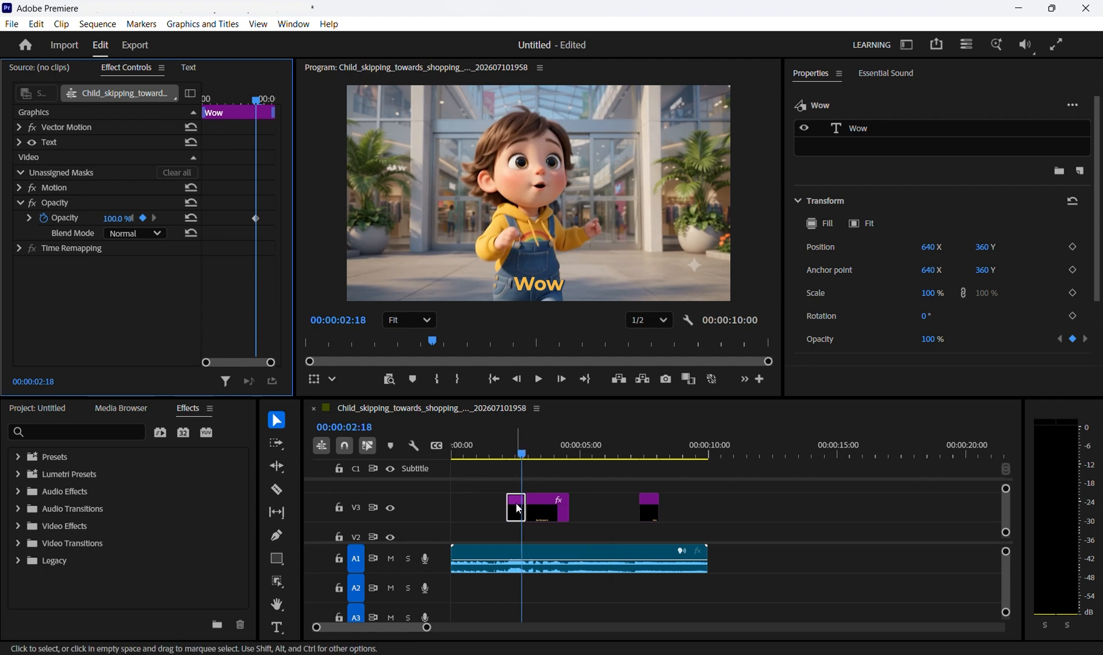
- Add a second Opacity keyframe to the "Wow" graphic at 00:00:02:06 and set it to 0%
{"action": "left_click", "coordinate": [518, 454]}
{"action": "left_click_drag", "start_coordinate": [518, 454], "coordinate": [509, 454]}
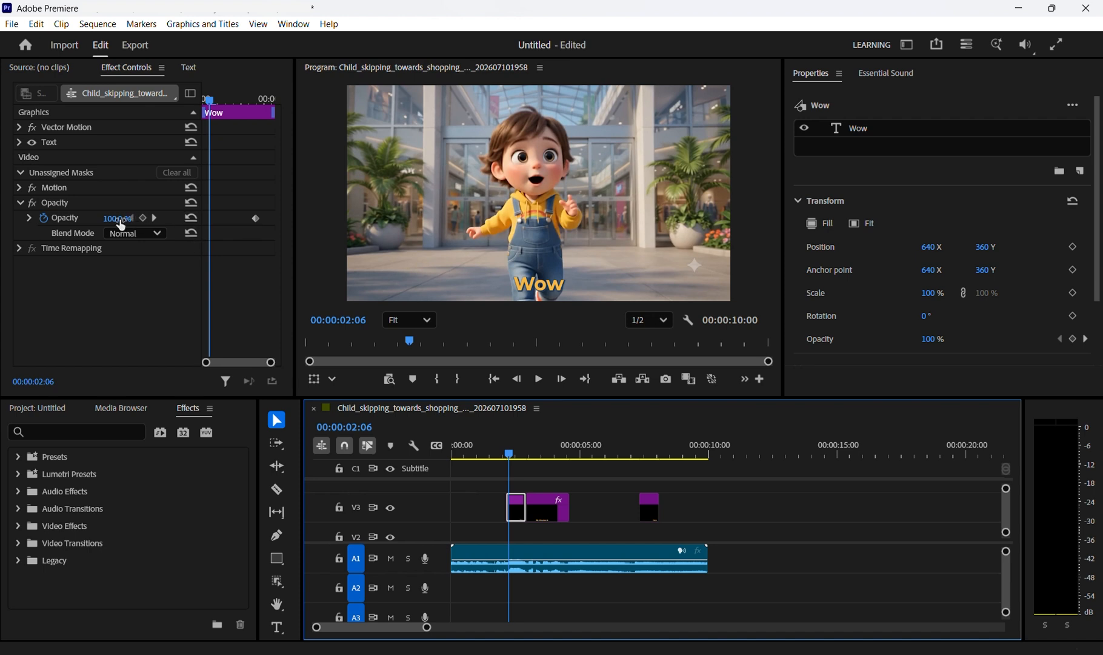
{"action": "left_click", "coordinate": [189, 220]}
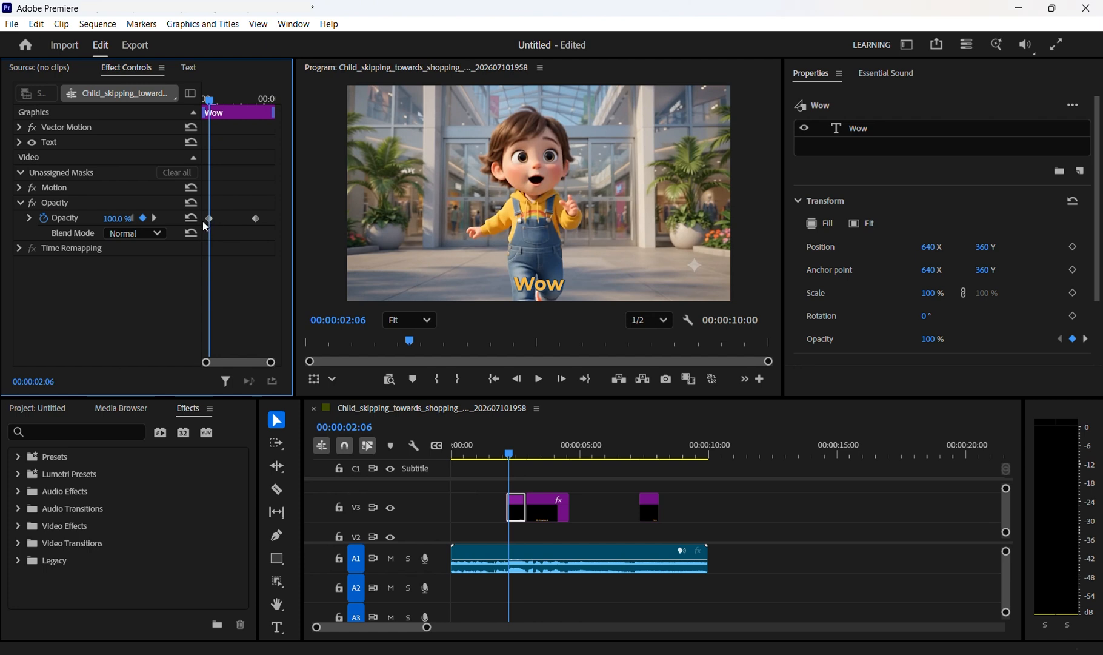
{"action": "left_click", "coordinate": [117, 218]}
{"action": "type", "text": "0"}
{"action": "key", "text": "Return"}
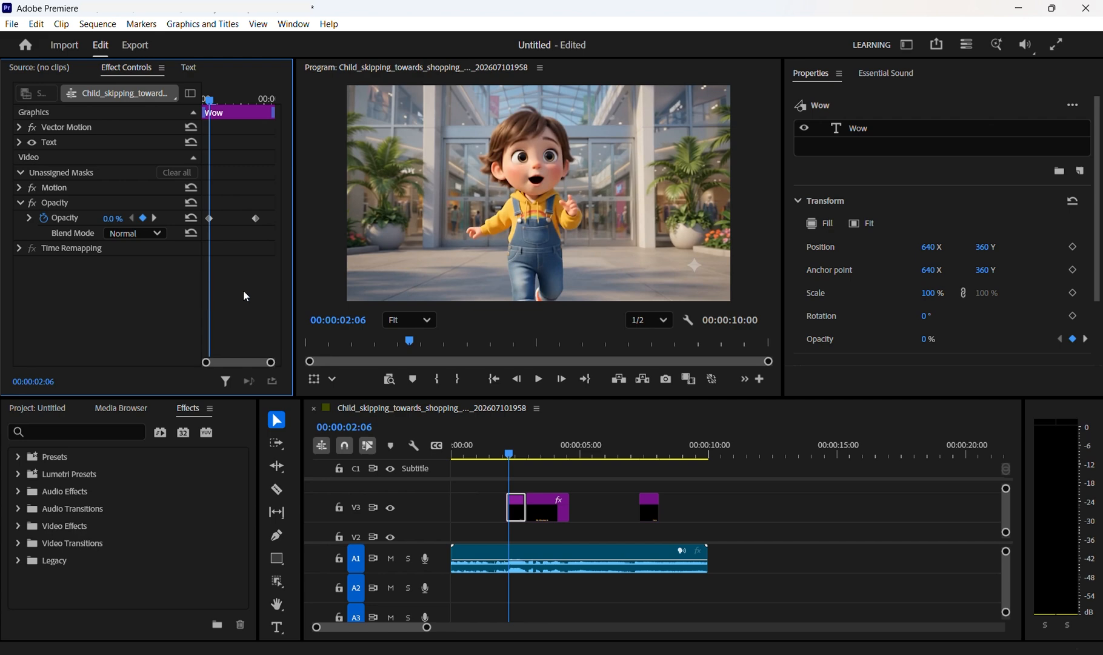
- Play back the start of the "Wow" graphic to check its opacity fade-in
{"action": "key", "text": "space"}
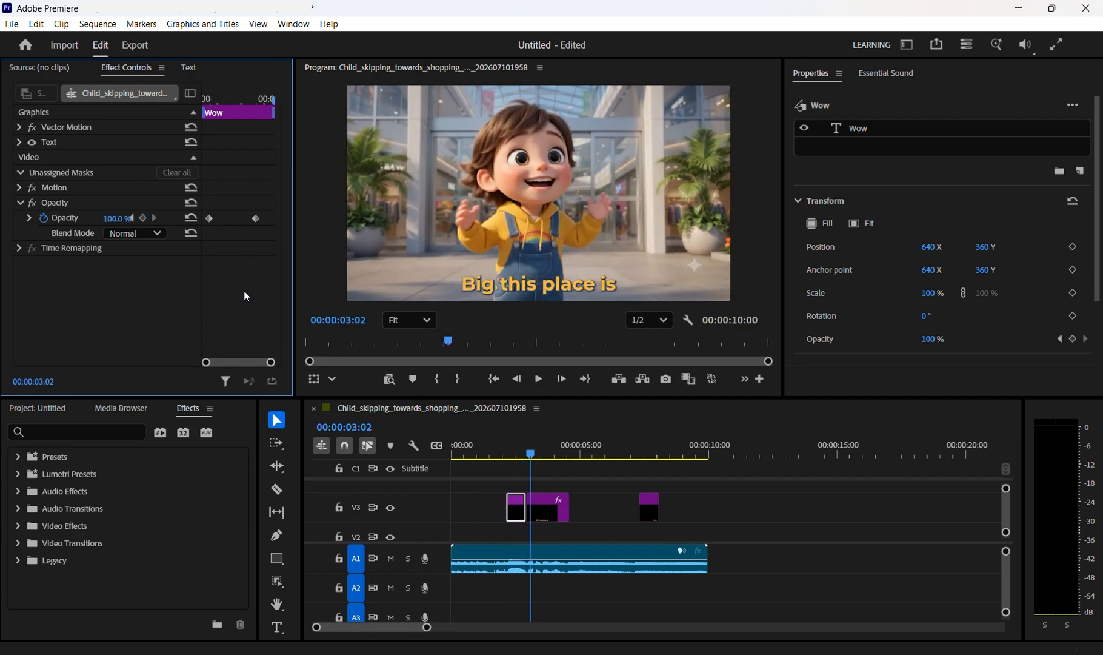
{"action": "left_click", "coordinate": [509, 443]}
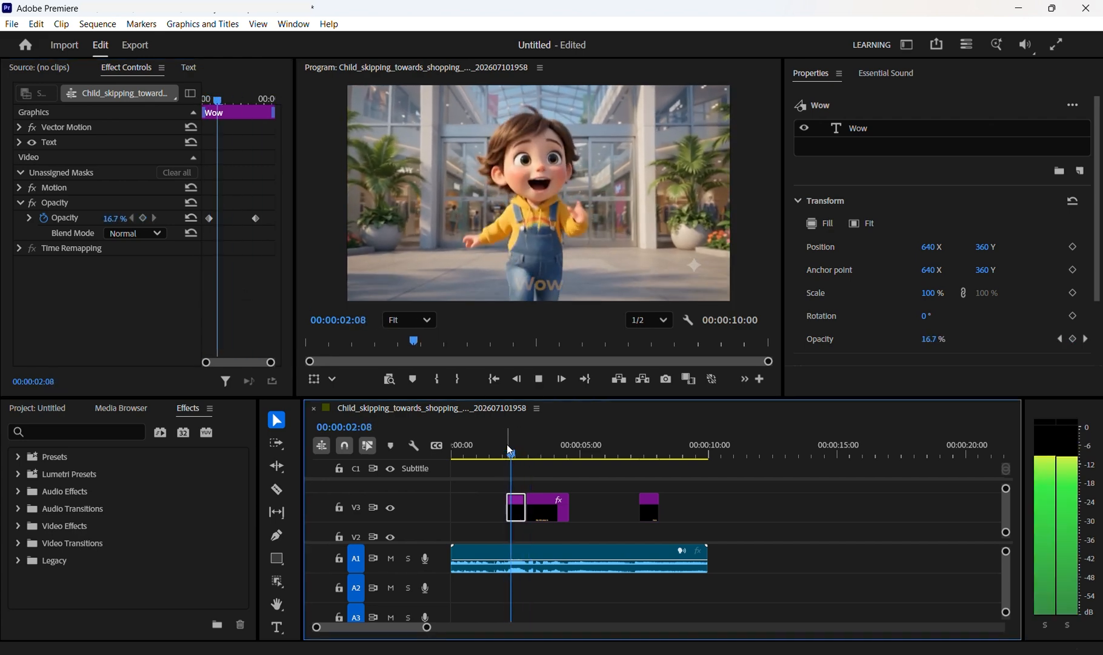
{"action": "left_click", "coordinate": [515, 451]}
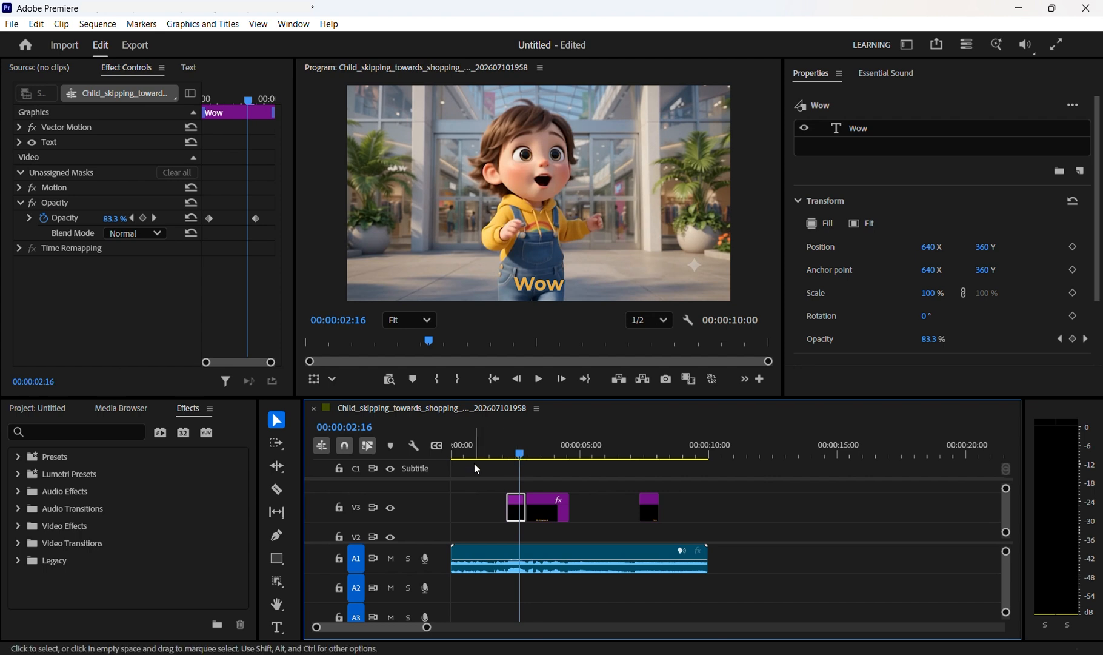
{"action": "left_click", "coordinate": [505, 447]}
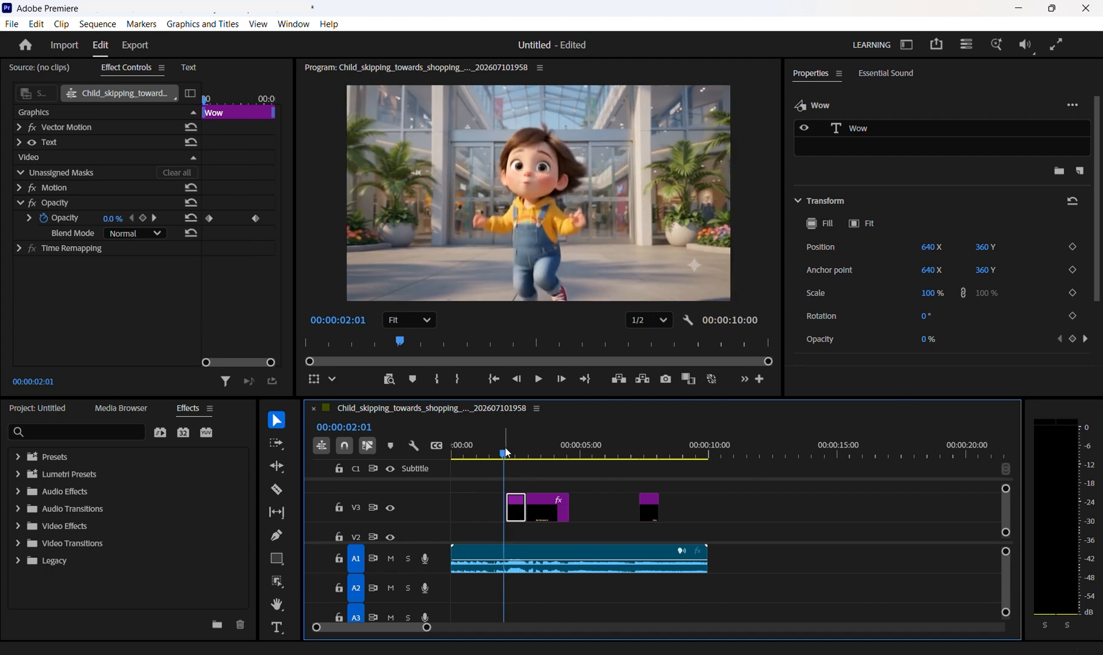
{"action": "key", "text": "space"}
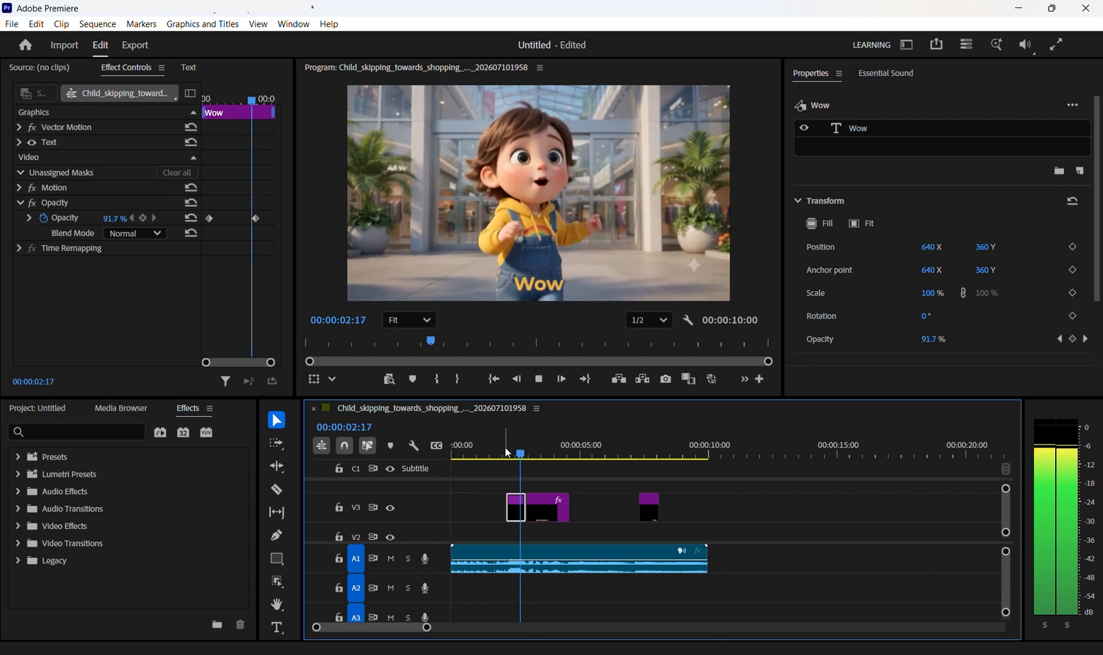
{"action": "key", "text": "space"}
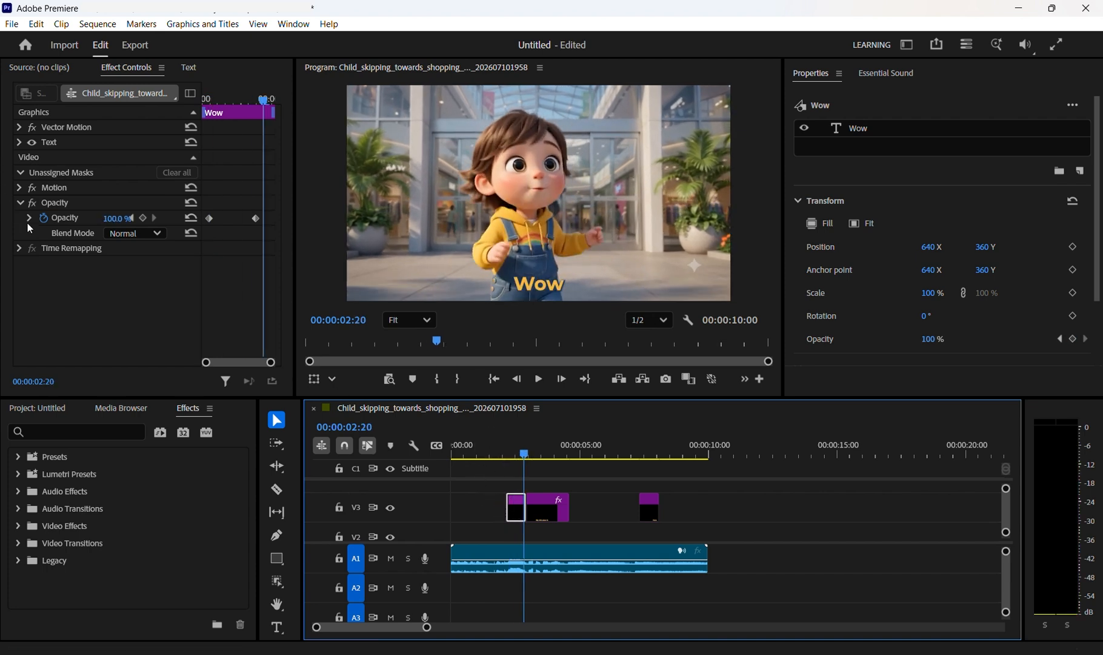
- Add a Motion Scale keyframe at 100 to the "Wow" graphic at 00:00:02:17
{"action": "left_click", "coordinate": [19, 188]}
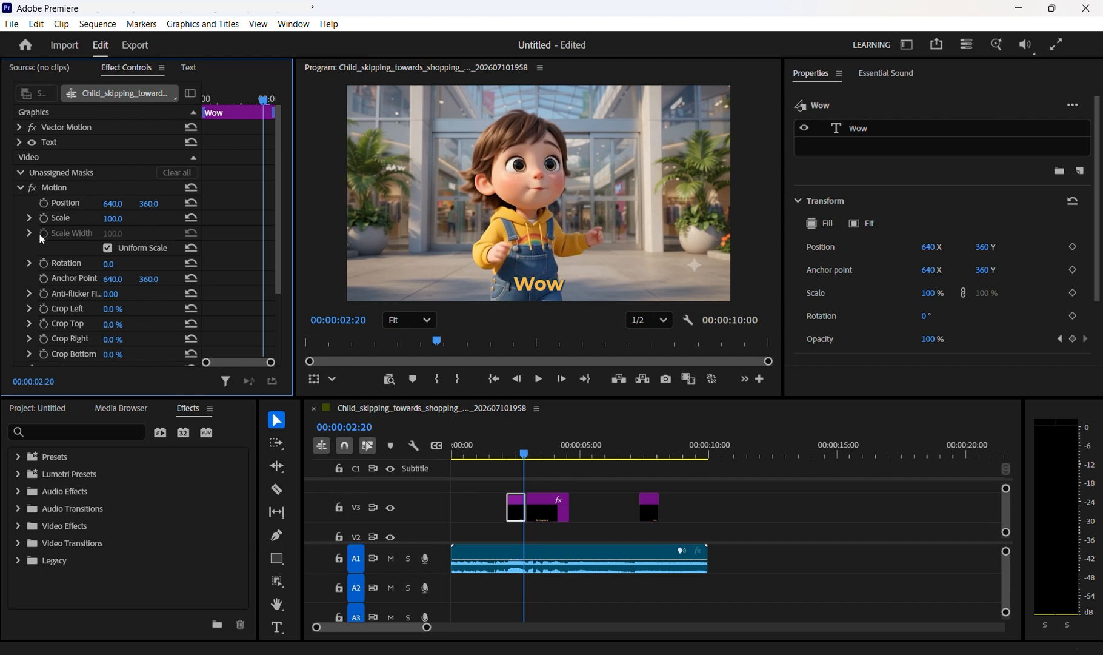
{"action": "scroll", "coordinate": [73, 189], "scroll_direction": "down", "scroll_amount": 5}
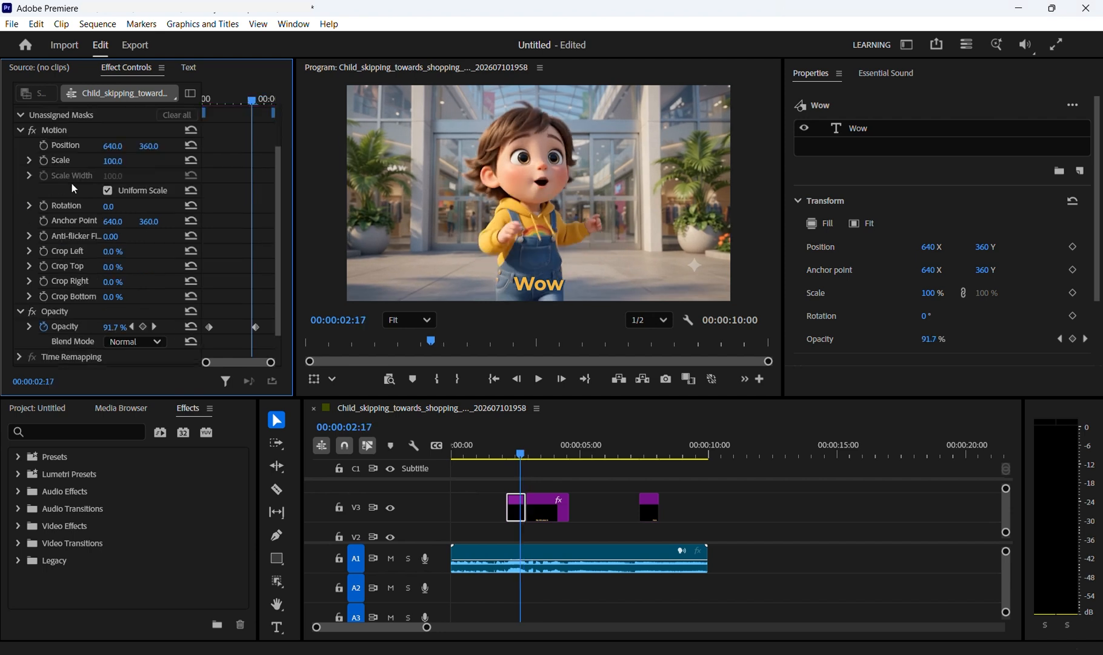
{"action": "left_click", "coordinate": [43, 162]}
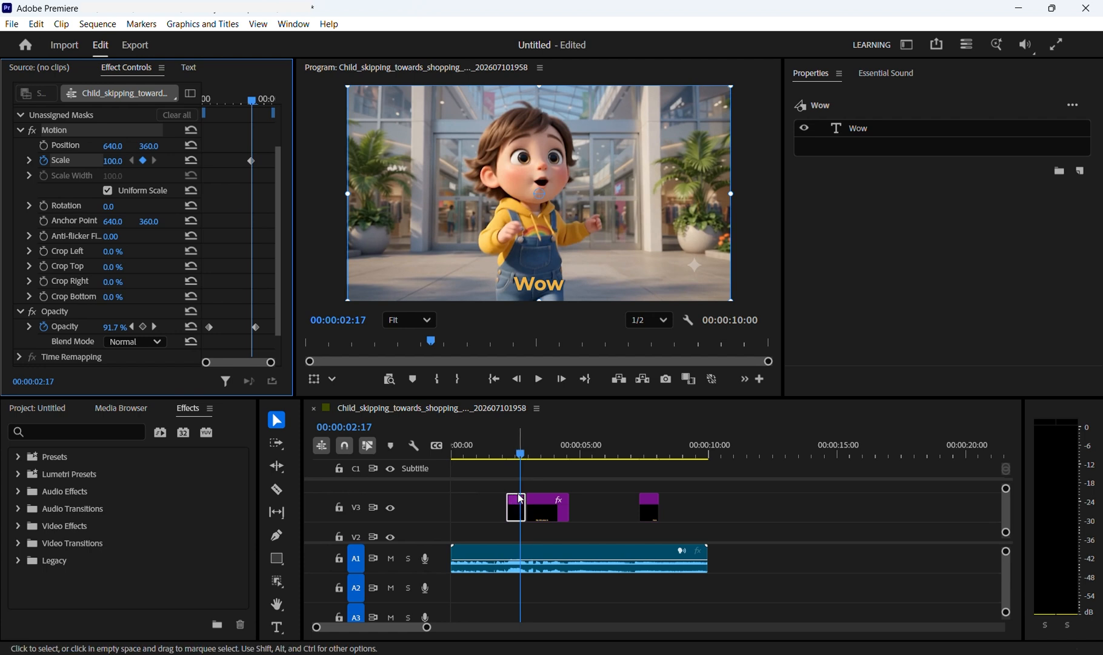
- Keyframe the "Wow" graphic's Scale at 63 at 00:00:02:06, raising its opacity to 100% to judge the size and restoring it to 0%
{"action": "left_click", "coordinate": [508, 452]}
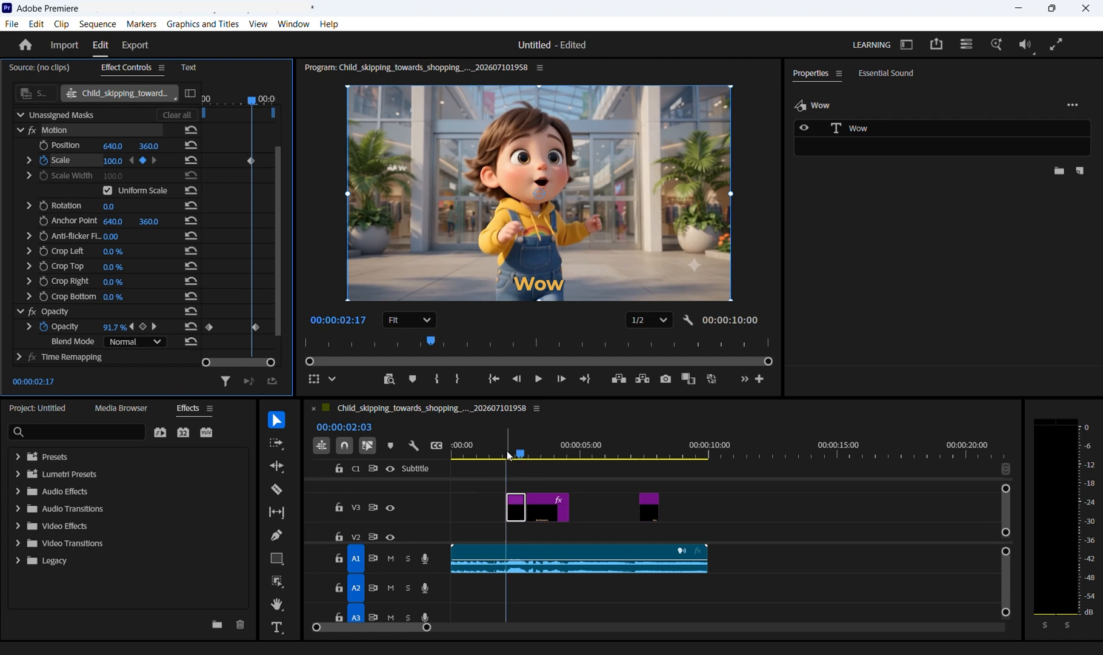
{"action": "left_click", "coordinate": [509, 454]}
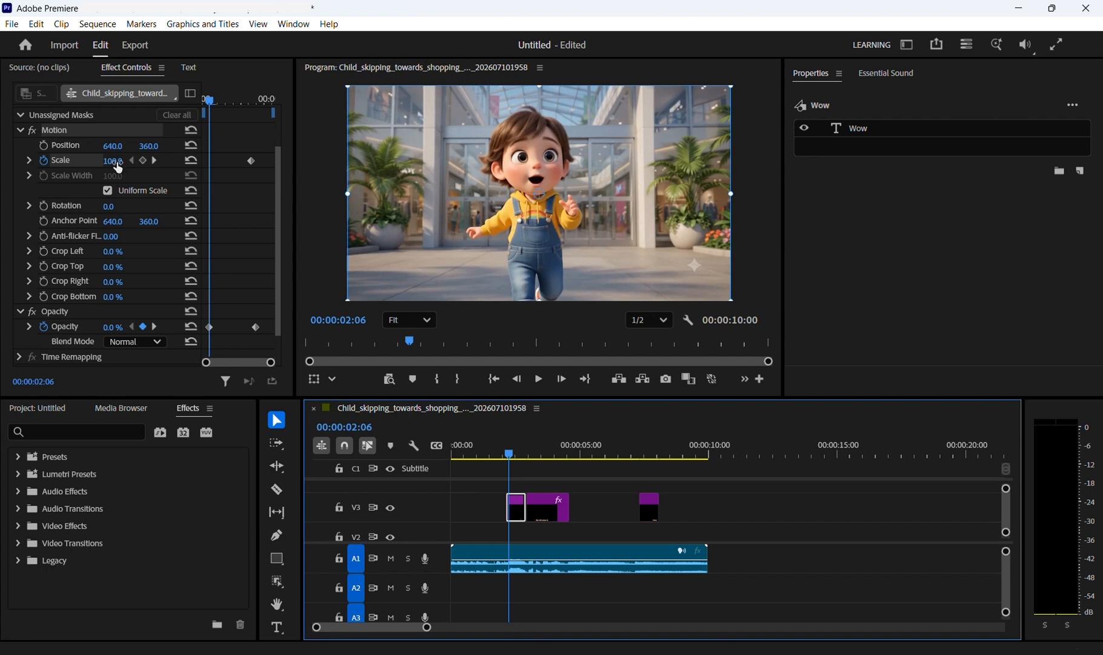
{"action": "left_click_drag", "start_coordinate": [117, 165], "coordinate": [92, 165]}
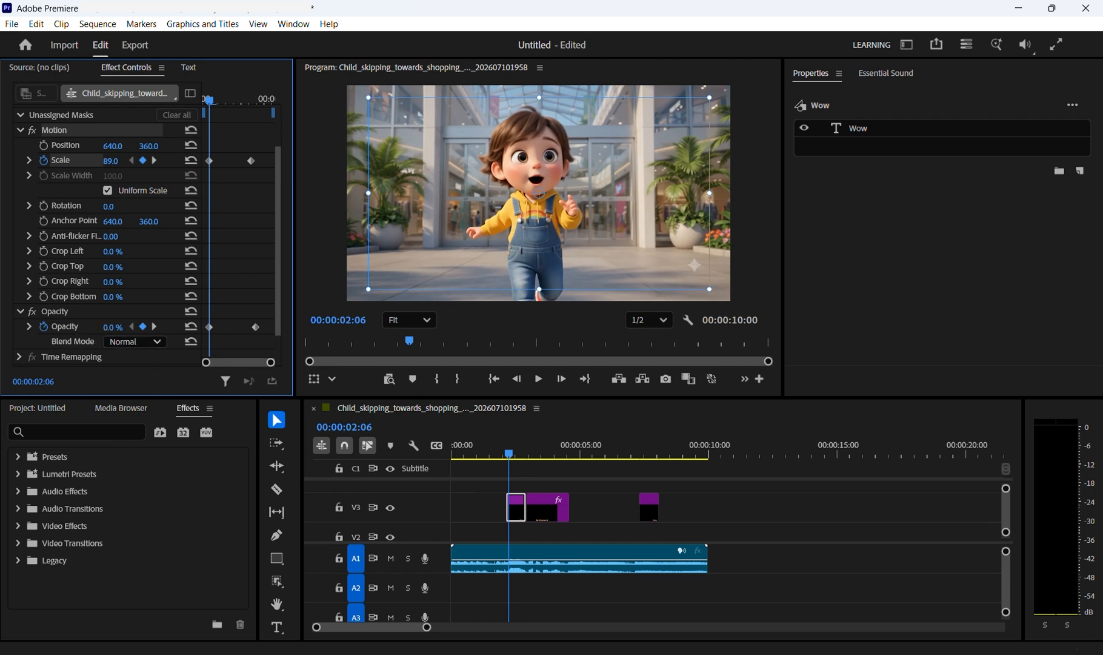
{"action": "left_click_drag", "start_coordinate": [112, 326], "coordinate": [176, 327]}
{"action": "left_click_drag", "start_coordinate": [110, 161], "coordinate": [95, 161]}
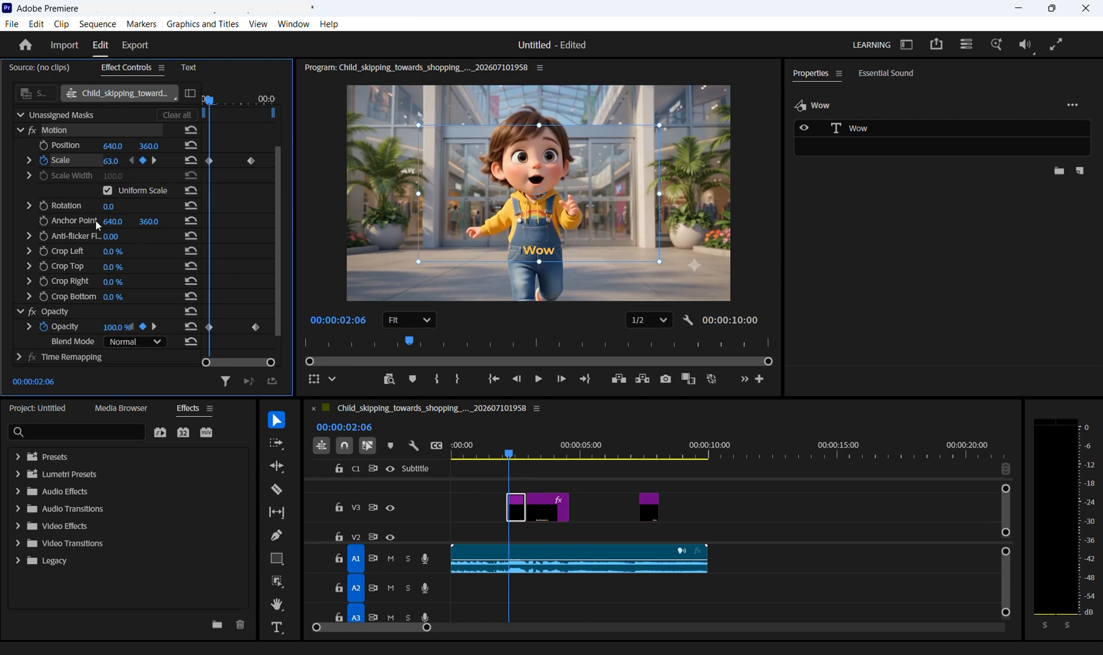
{"action": "left_click_drag", "start_coordinate": [117, 332], "coordinate": [85, 332]}
- Replay the "Wow" graphic from 00:00:02:06 to check the combined scale and opacity animation
{"action": "key", "text": "space"}
{"action": "key", "text": "space"}
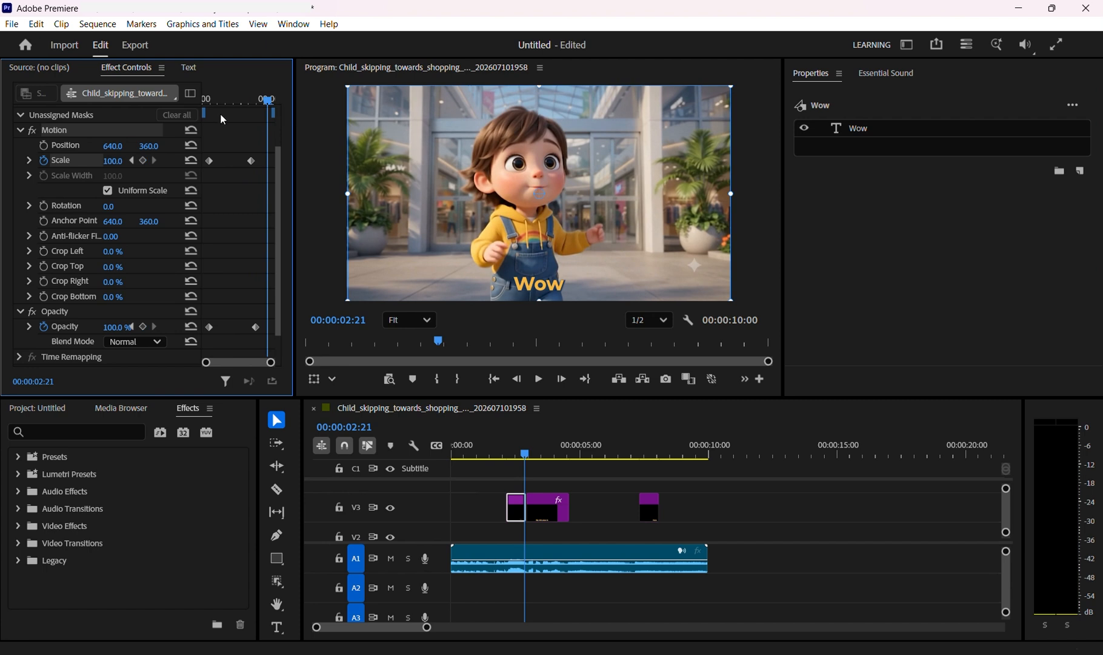
{"action": "left_click", "coordinate": [214, 95]}
{"action": "left_click_drag", "start_coordinate": [215, 93], "coordinate": [212, 93]}
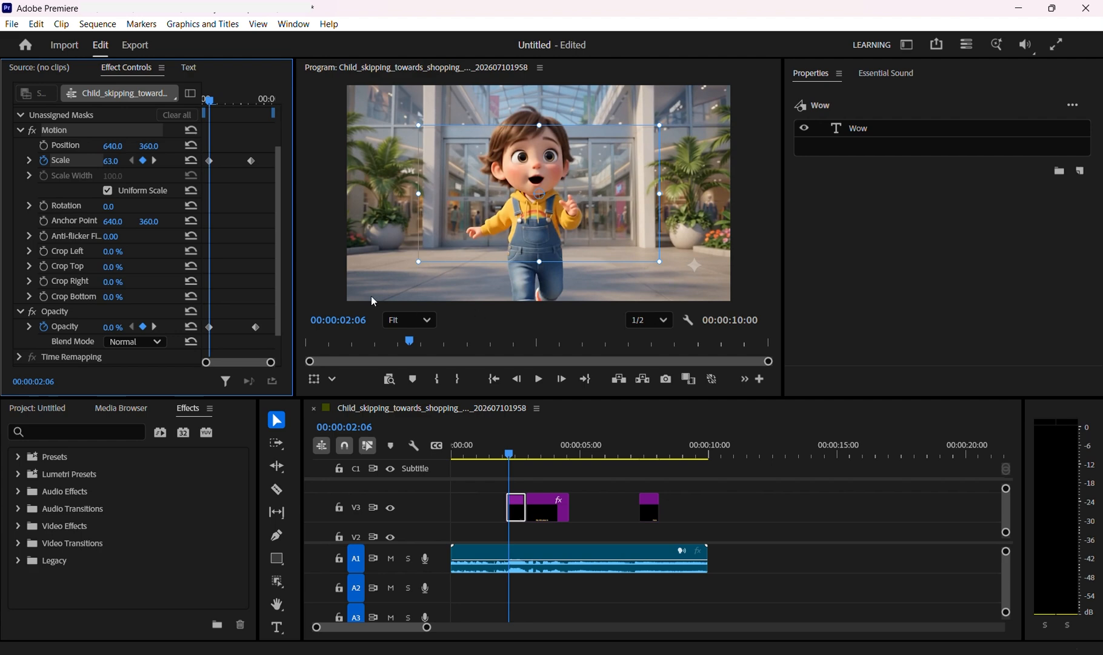
{"action": "key", "text": "space"}
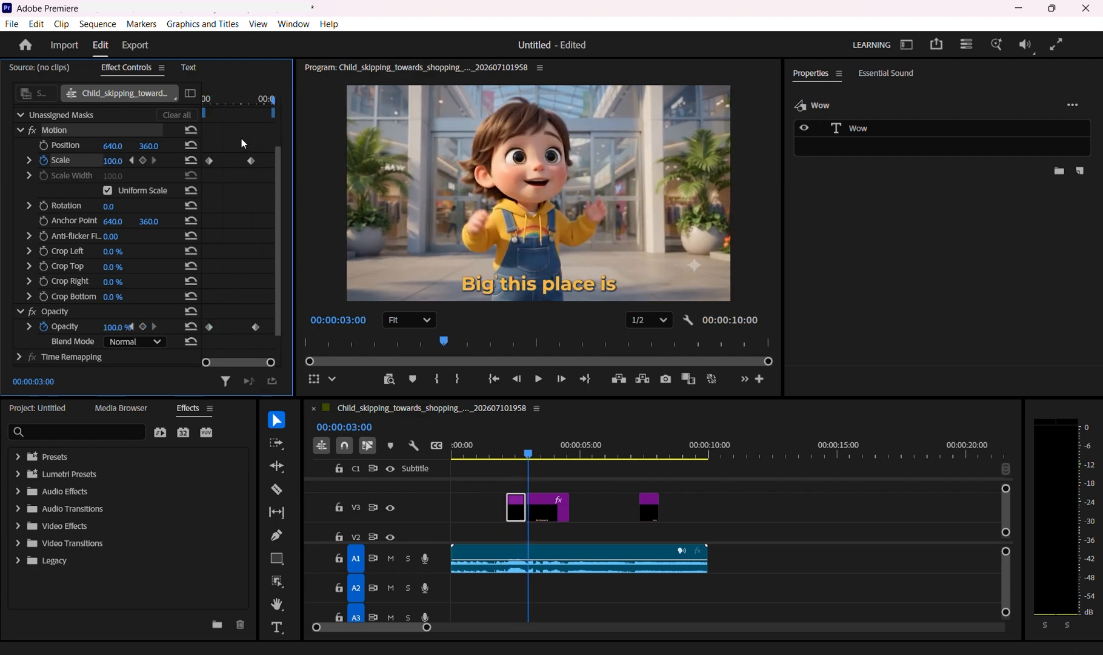
{"action": "left_click", "coordinate": [210, 95]}
{"action": "key", "text": "space"}
{"action": "key", "text": "space"}
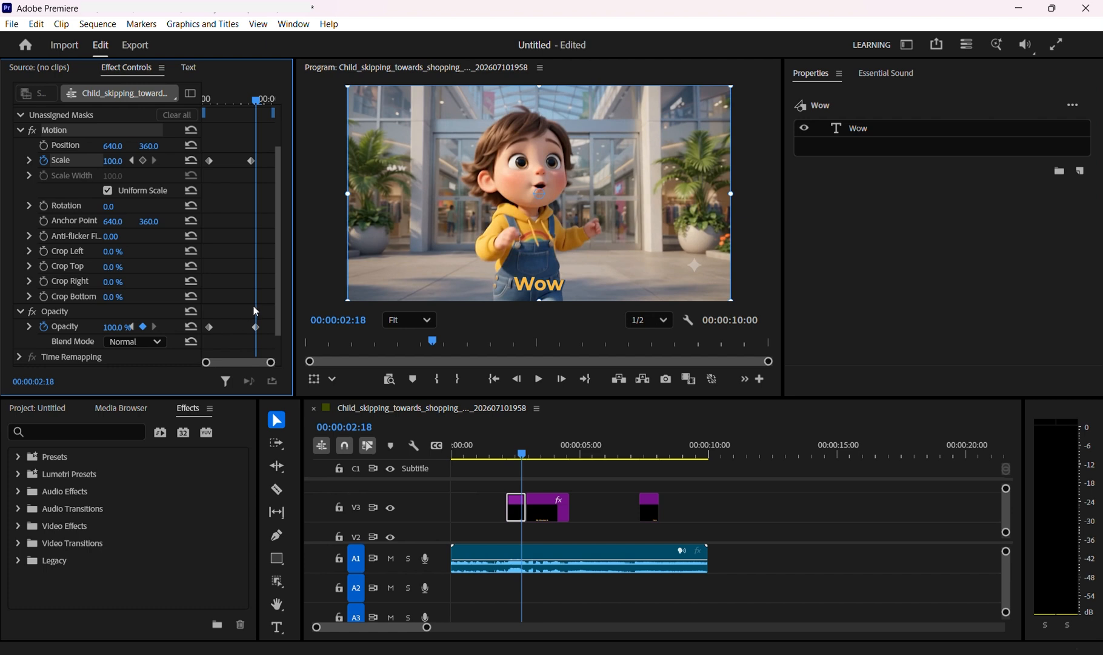
{"action": "key", "text": "space"}
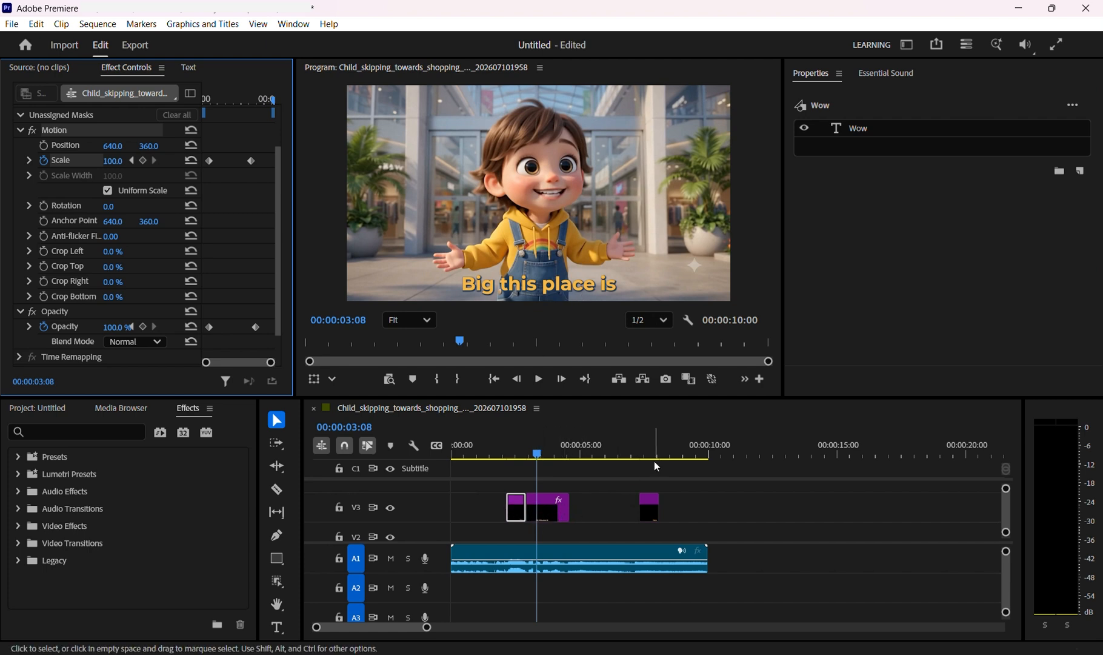
- Play the last caption near 00:00:07:16, and replay the animated "Wow" graphic for comparison
{"action": "left_click", "coordinate": [635, 449]}
{"action": "key", "text": "space"}
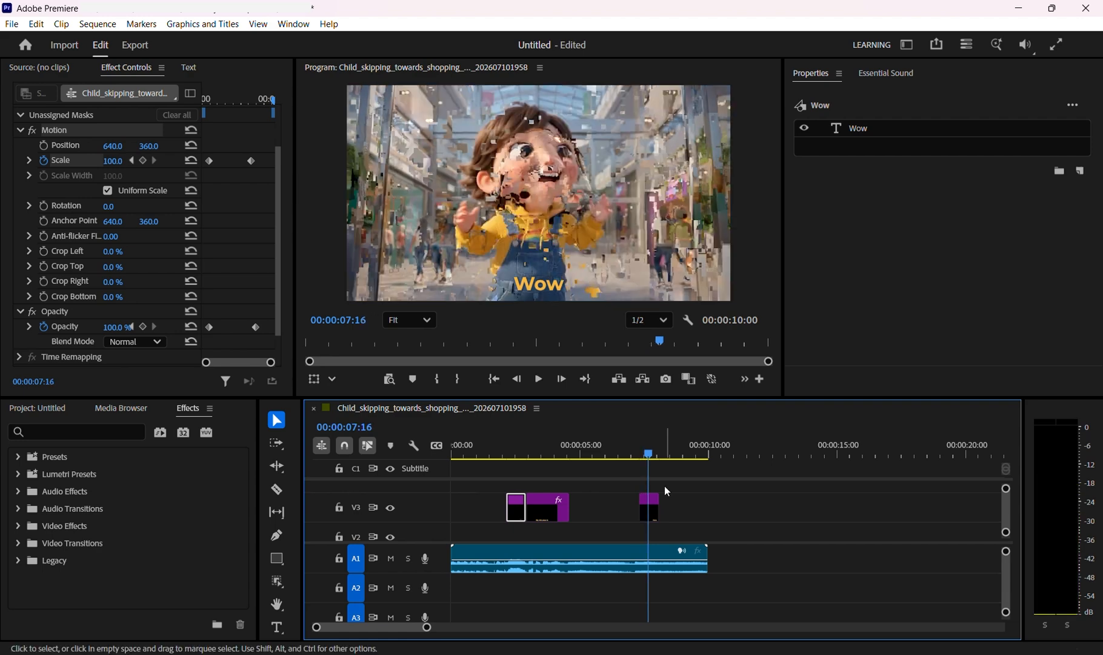
{"action": "left_click_drag", "start_coordinate": [652, 455], "coordinate": [502, 454]}
{"action": "key", "text": "space"}
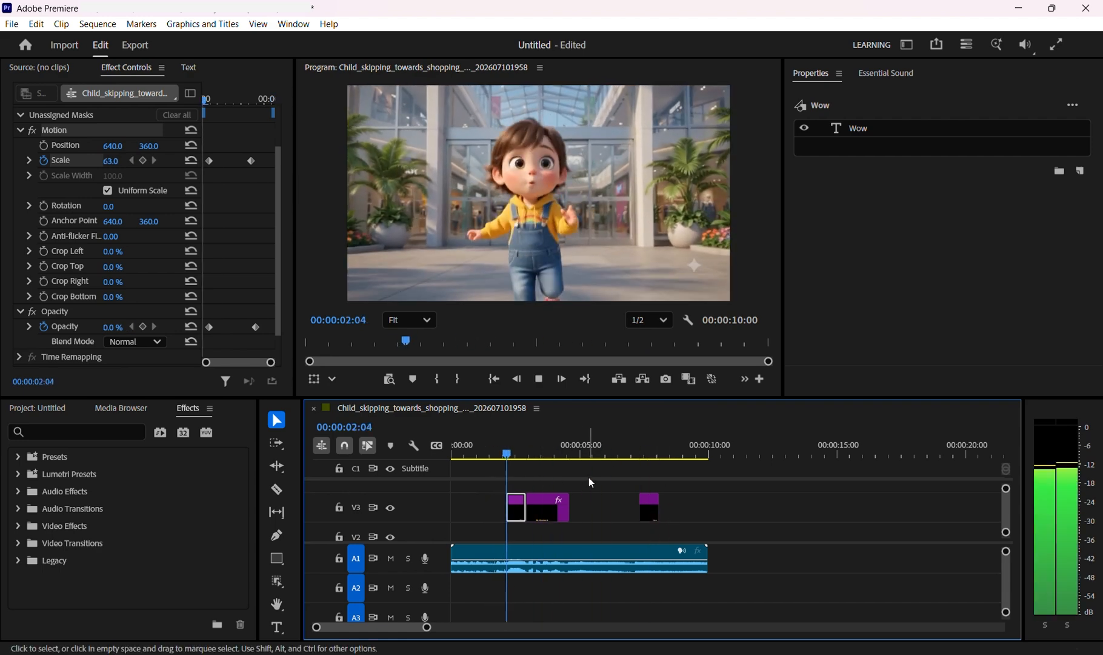
{"action": "key", "text": "space"}
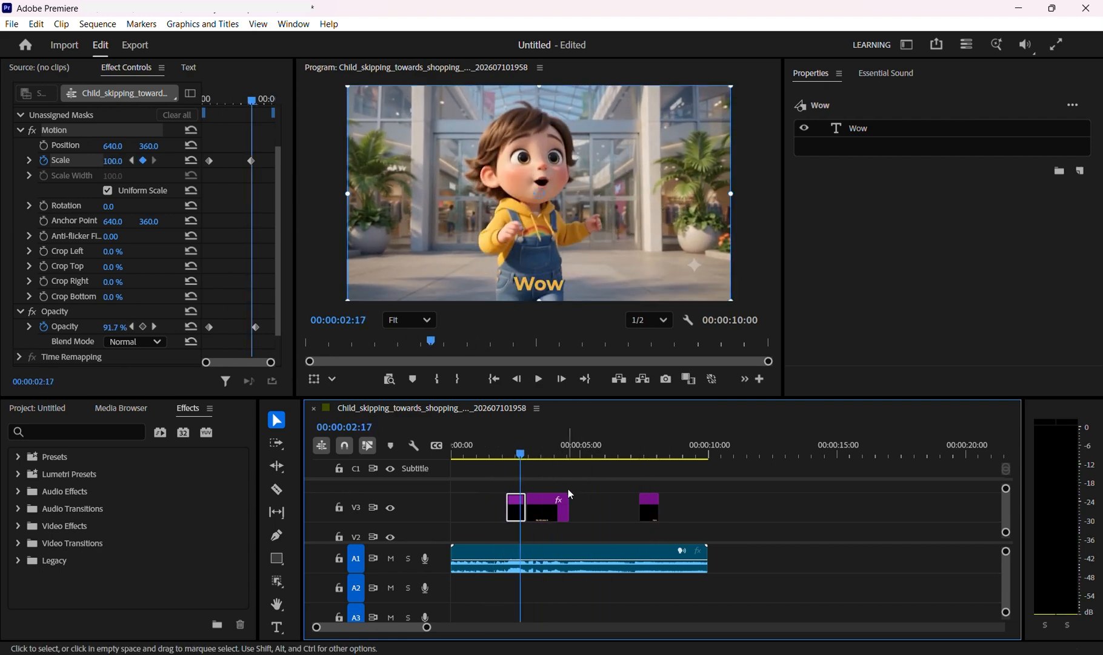
- Open the preset-saving dialog for the "Wow" graphic's Motion and Opacity effects selected together
{"action": "left_click", "coordinate": [20, 312]}
{"action": "left_click", "coordinate": [20, 130]}
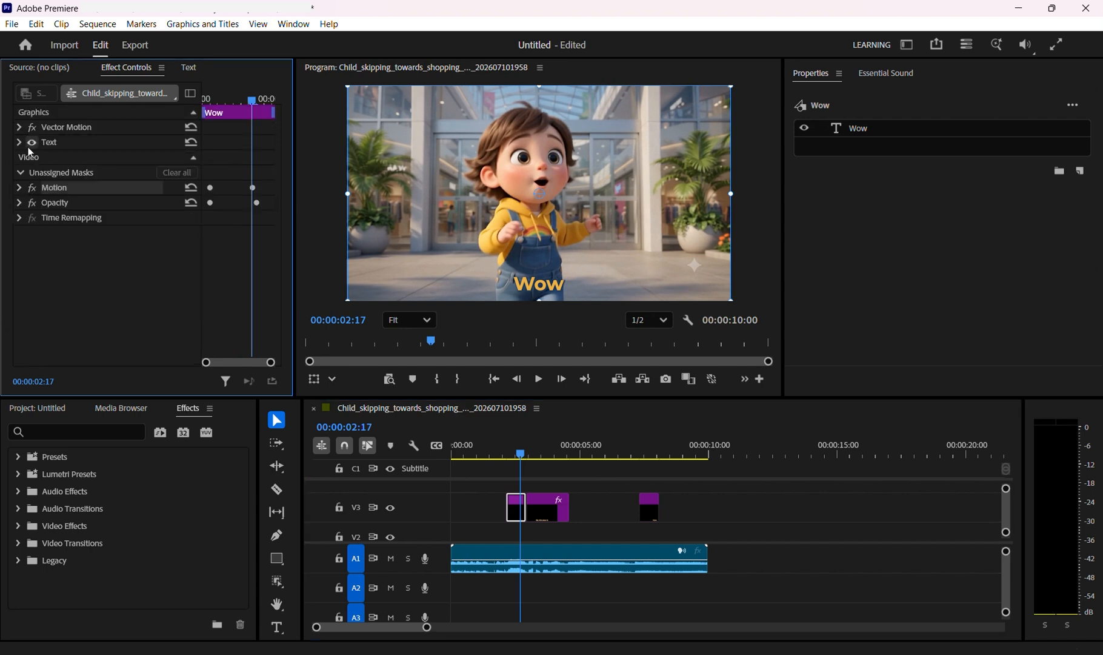
{"action": "left_click", "coordinate": [64, 203]}
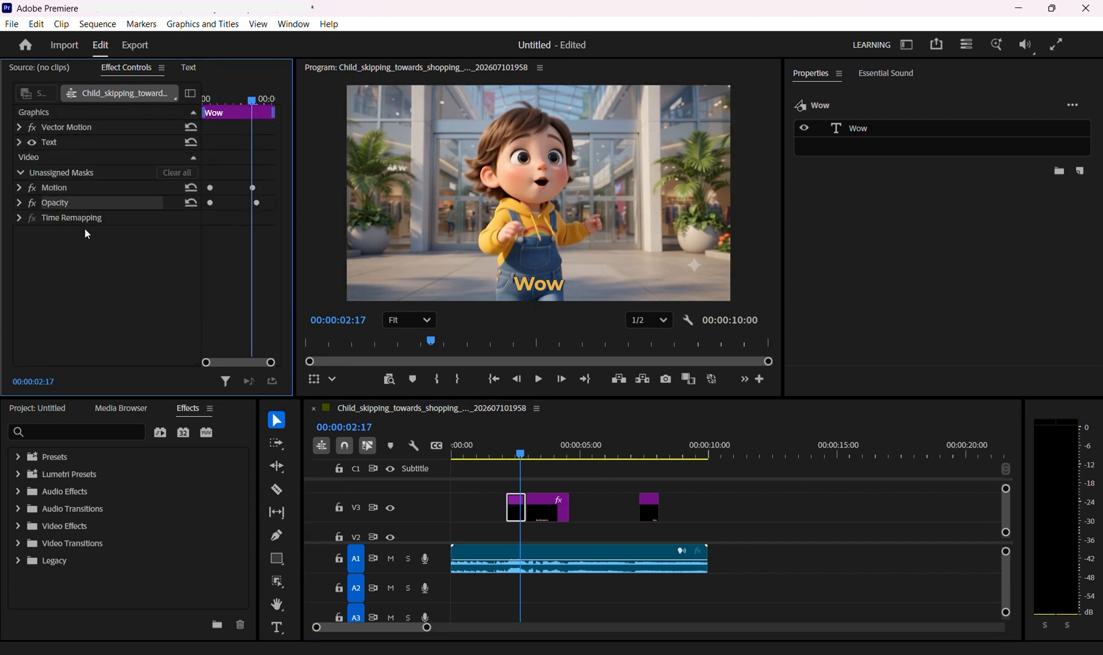
{"action": "left_click", "coordinate": [66, 187], "text": "ctrl"}
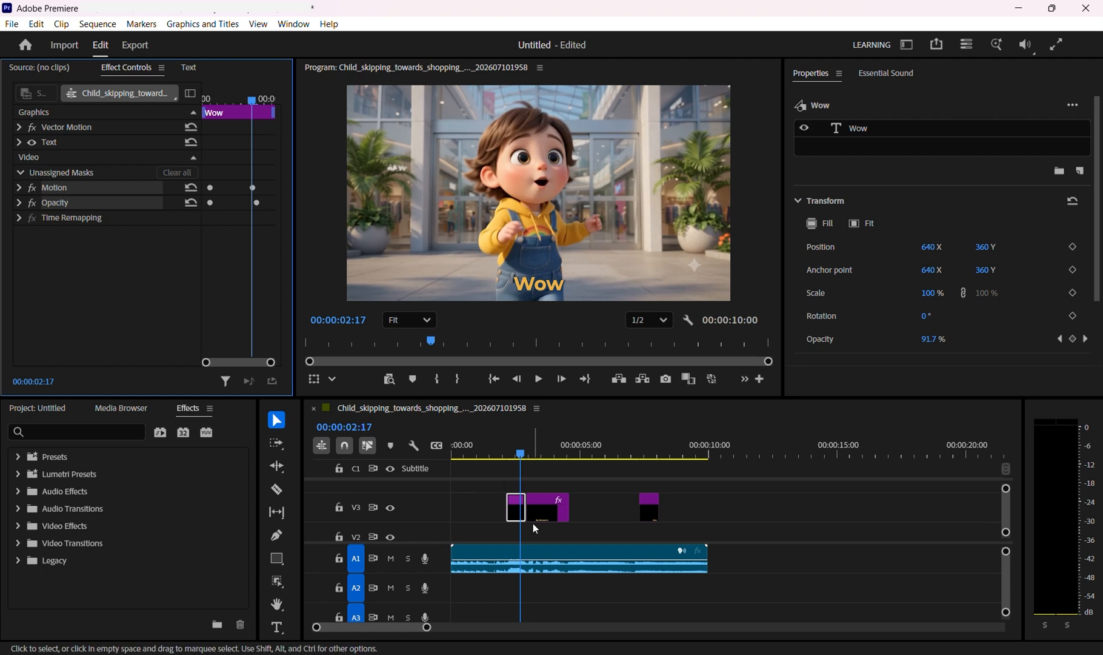
{"action": "left_click", "coordinate": [518, 454]}
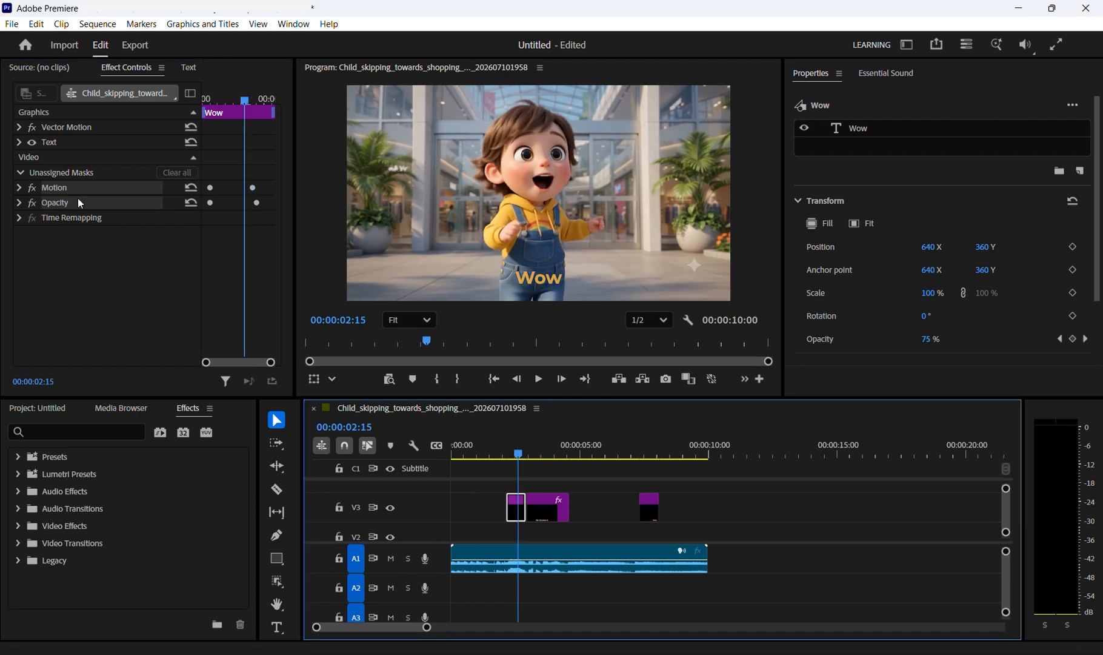
{"action": "left_click", "coordinate": [82, 190]}
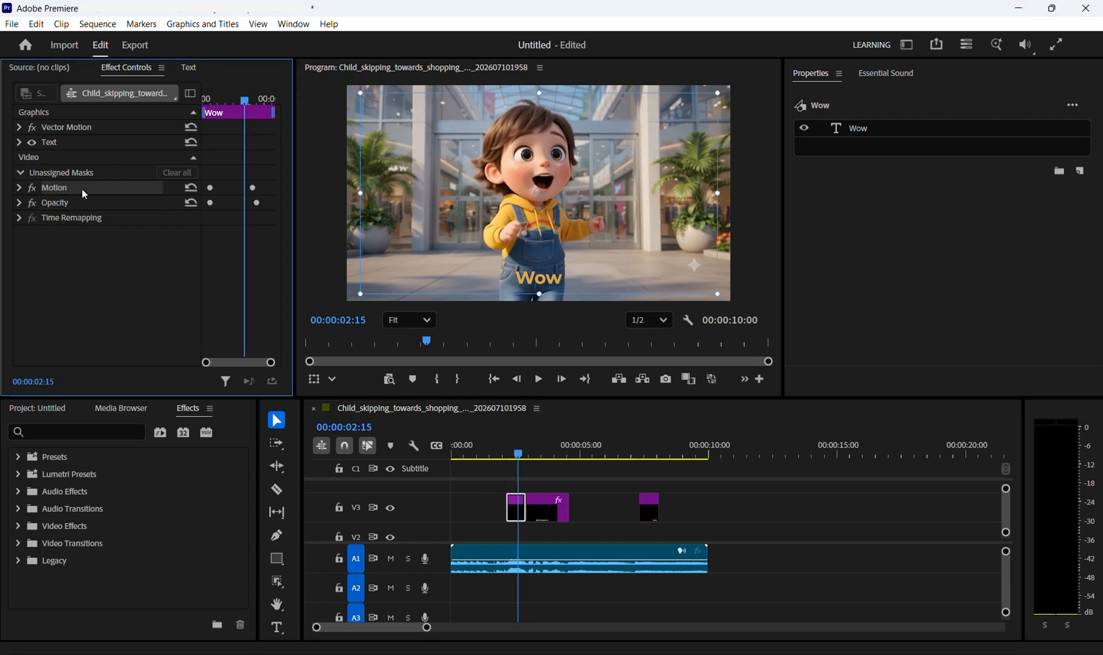
{"action": "left_click", "coordinate": [85, 204], "text": "ctrl"}
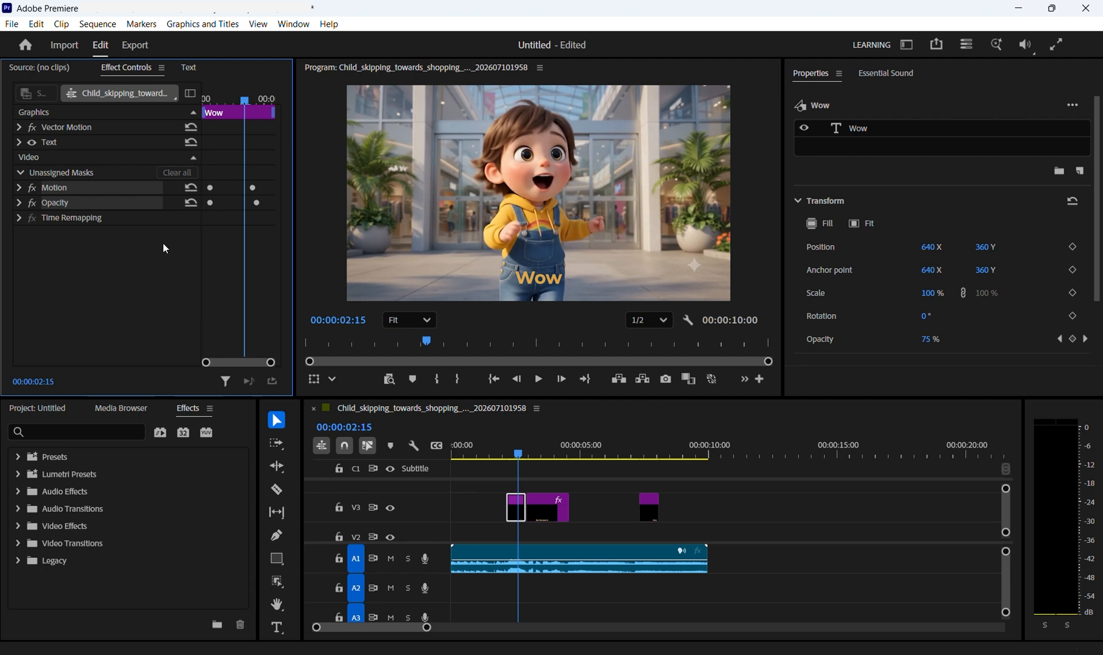
{"action": "right_click", "coordinate": [110, 197]}
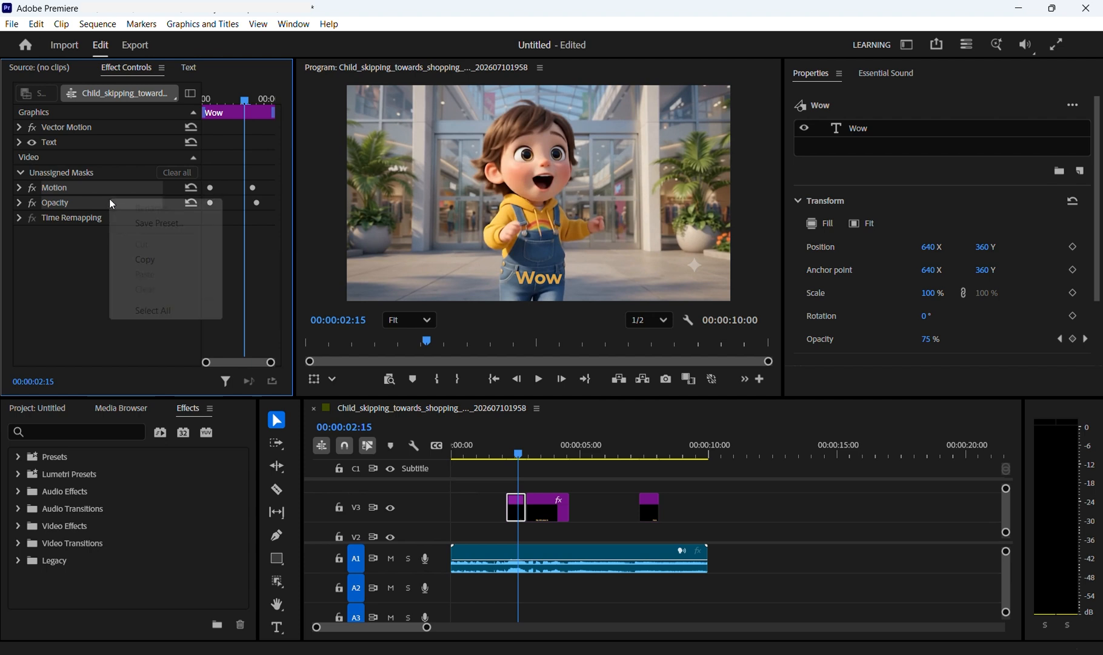
{"action": "left_click", "coordinate": [159, 224]}
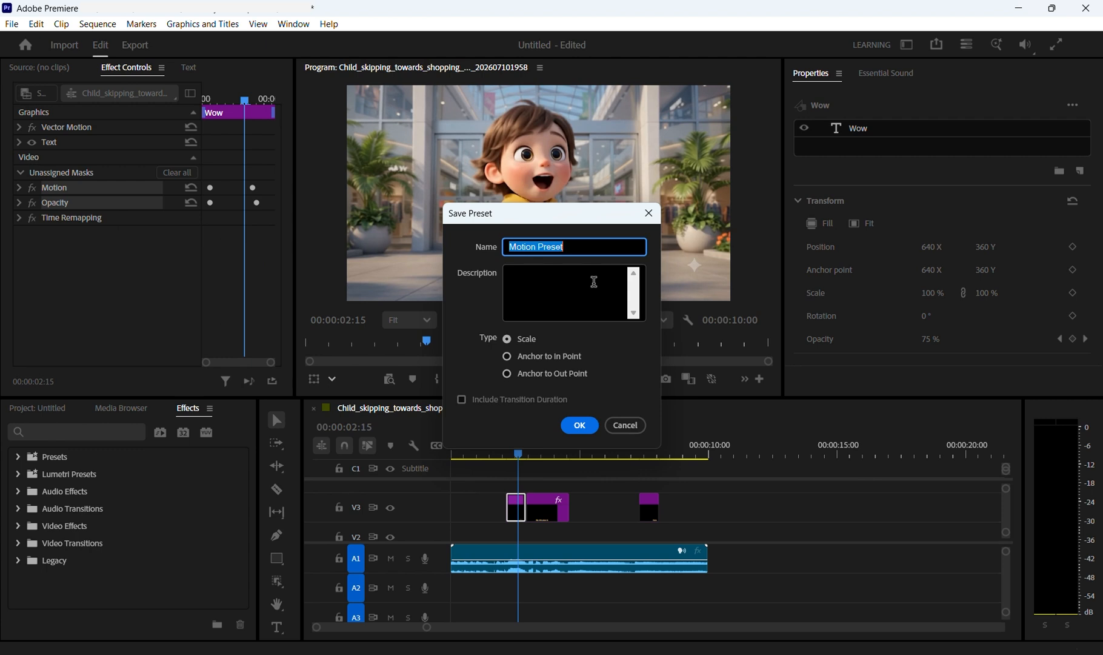
- Save the preset as "Text Animation" with the description "Added motion and opacity"
{"action": "type", "text": "Text Animation"}
{"action": "left_click", "coordinate": [549, 297]}
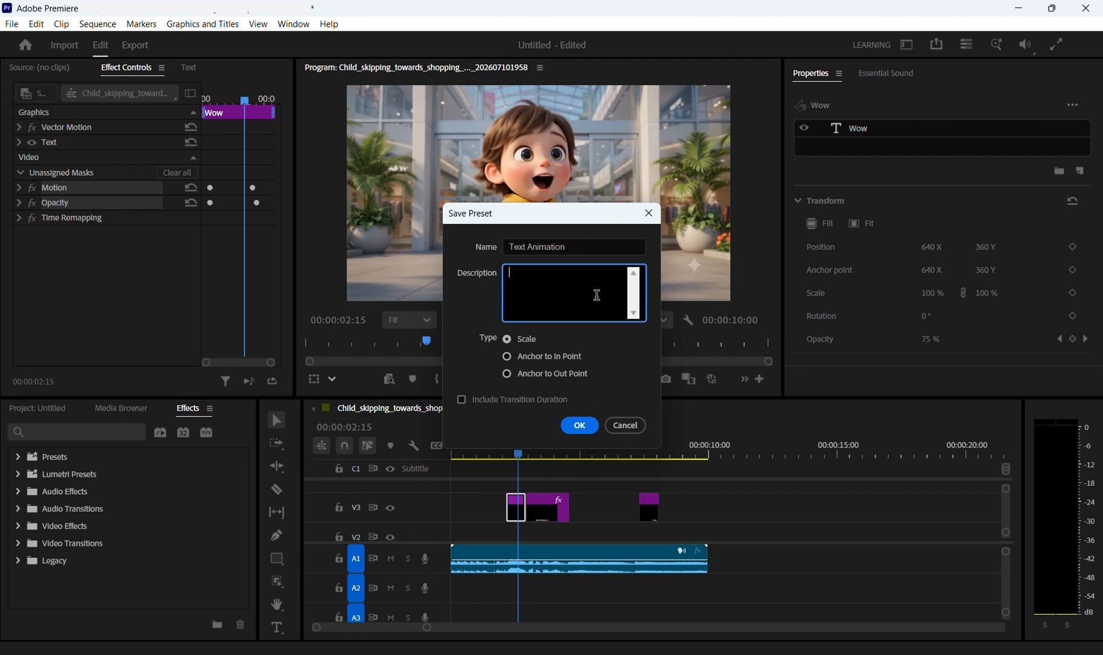
{"action": "type", "text": "S"}
{"action": "key", "text": "BackSpace"}
{"action": "type", "text": "Added motion and opacity"}
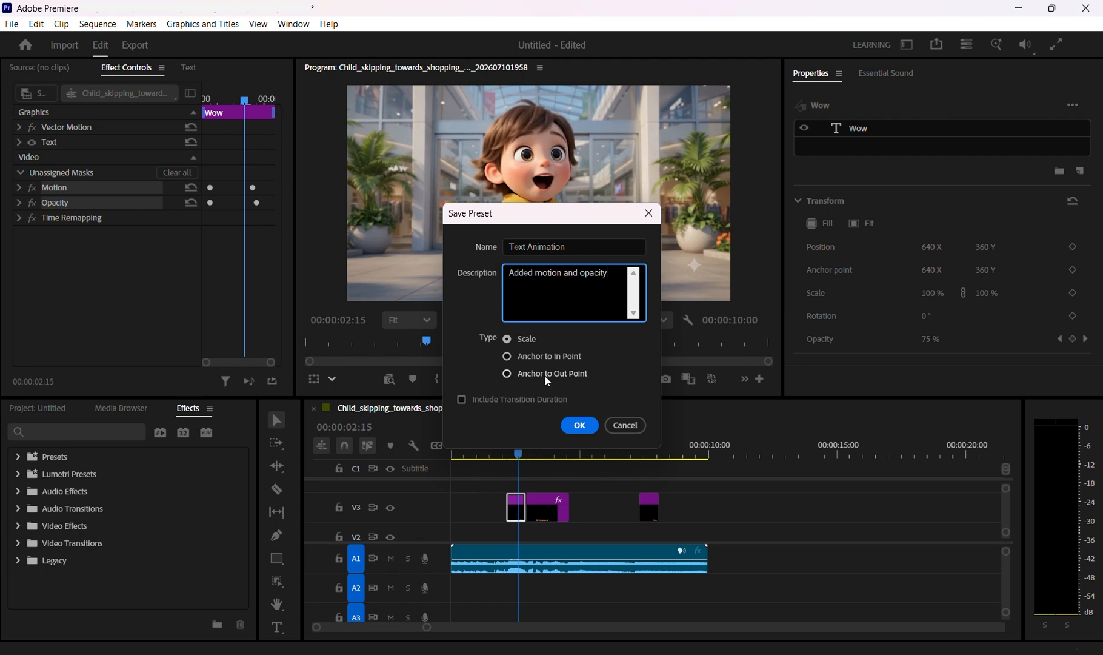
{"action": "left_click", "coordinate": [579, 425]}
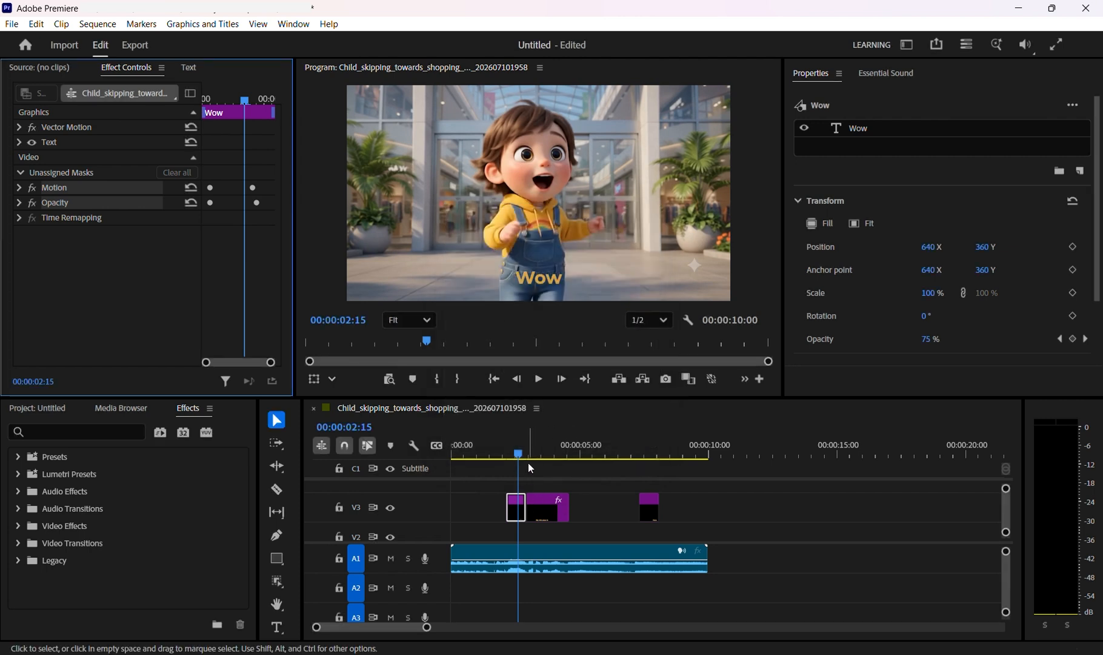
- Scrub back and forth through the first "Wow" graphic to review its animation, stopping at 00:00:02:10
{"action": "left_click", "coordinate": [513, 454]}
{"action": "left_click_drag", "start_coordinate": [514, 456], "coordinate": [519, 458]}
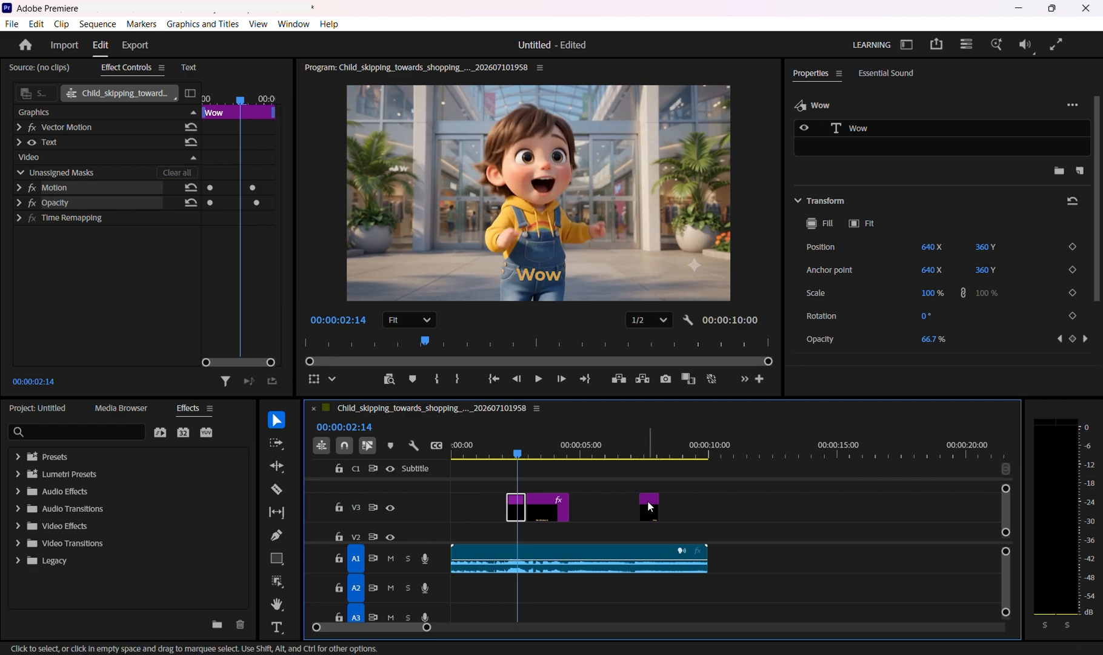
{"action": "left_click", "coordinate": [524, 456]}
{"action": "mouse_move", "coordinate": [529, 458]}
{"action": "left_mouse_down"}
{"action": "mouse_move", "coordinate": [646, 461]}
{"action": "mouse_move", "coordinate": [513, 458]}
{"action": "left_mouse_up"}
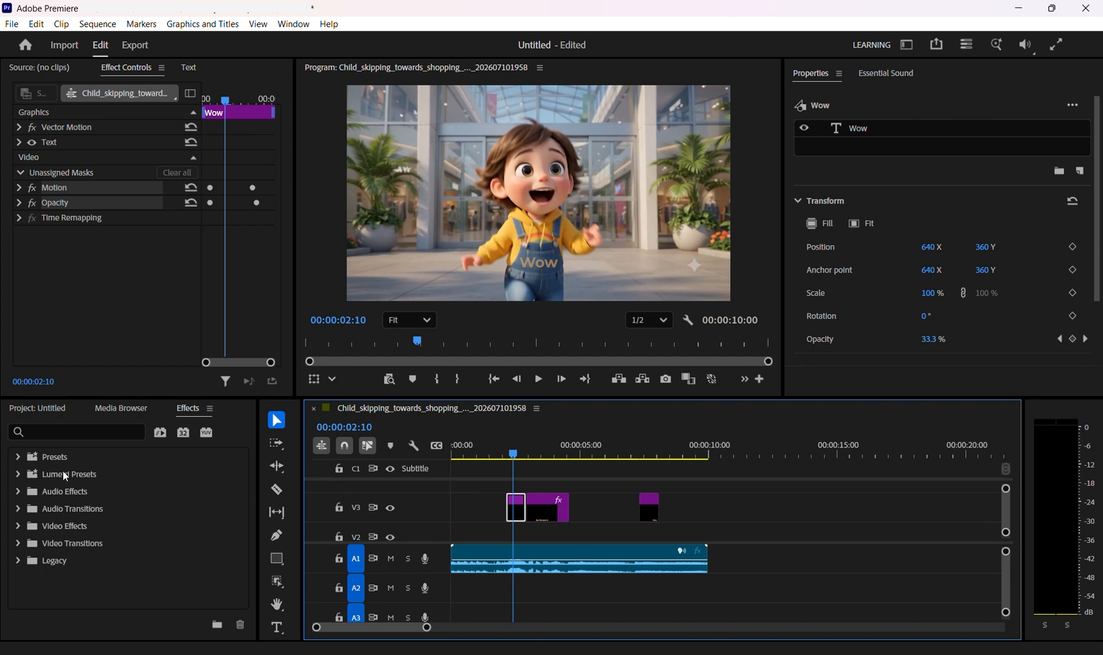
- Apply the Text Animation preset to the "Big this place is" graphic and the last "Wow" graphic, and play the sequence from 00:00:02:10
{"action": "left_click", "coordinate": [19, 456]}
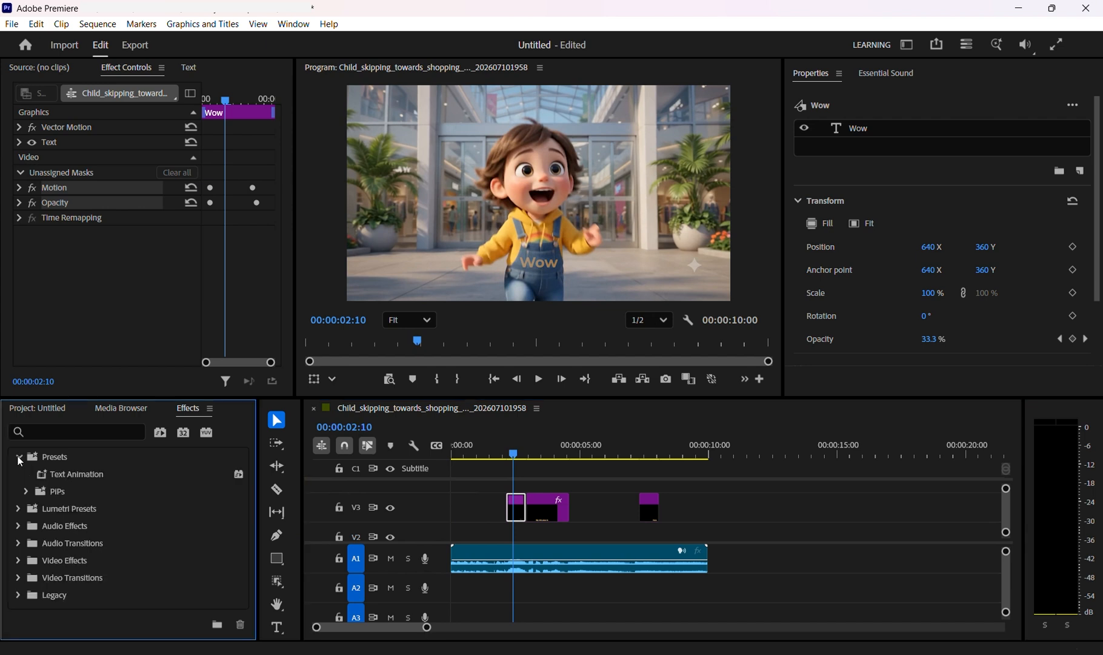
{"action": "left_click", "coordinate": [87, 480]}
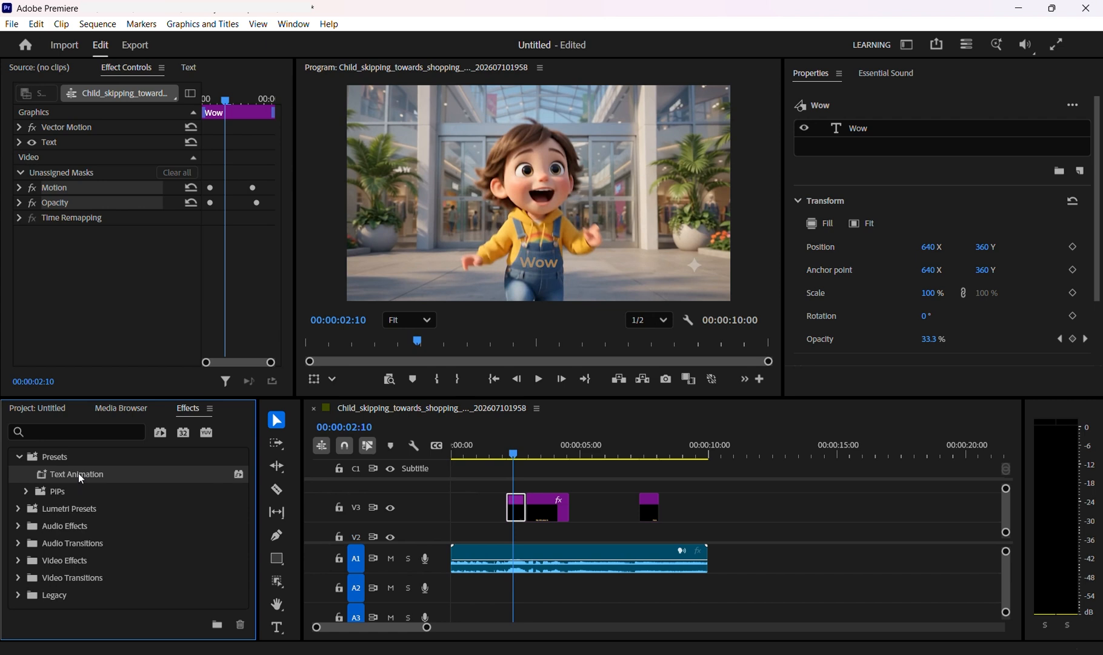
{"action": "left_click_drag", "start_coordinate": [78, 474], "coordinate": [549, 509]}
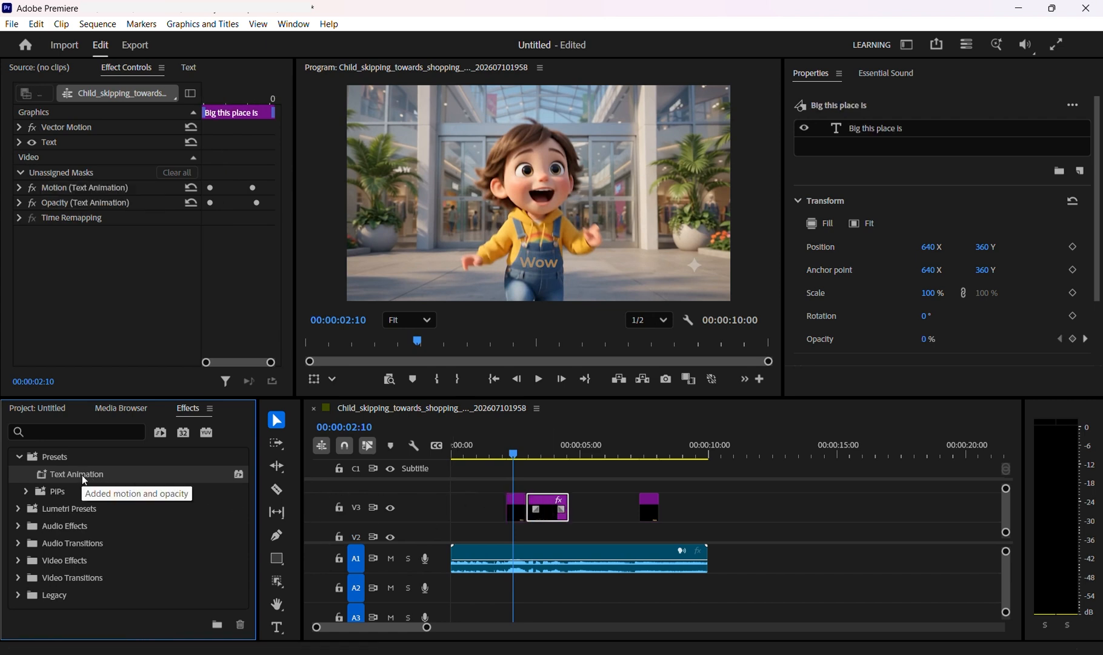
{"action": "left_click", "coordinate": [649, 507]}
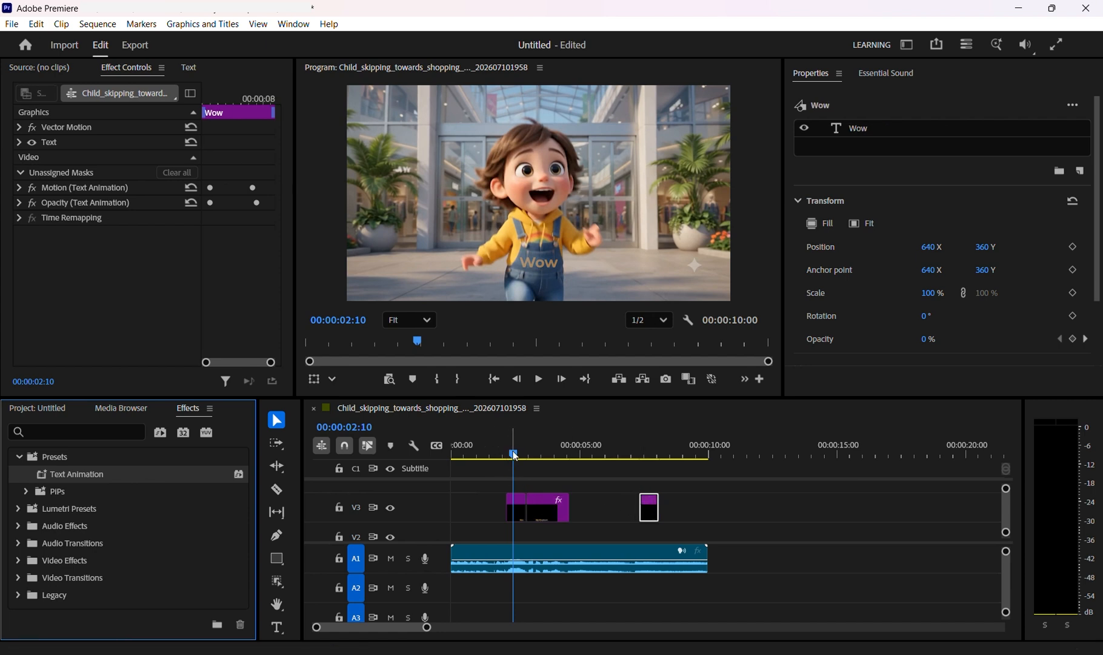
{"action": "left_click", "coordinate": [537, 380]}
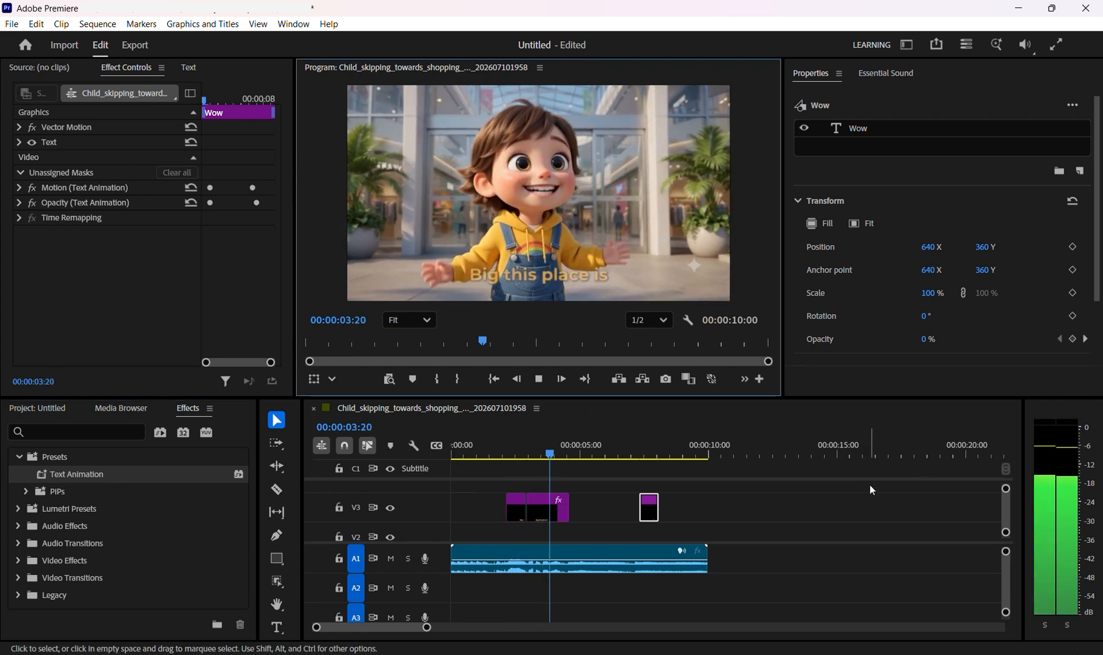